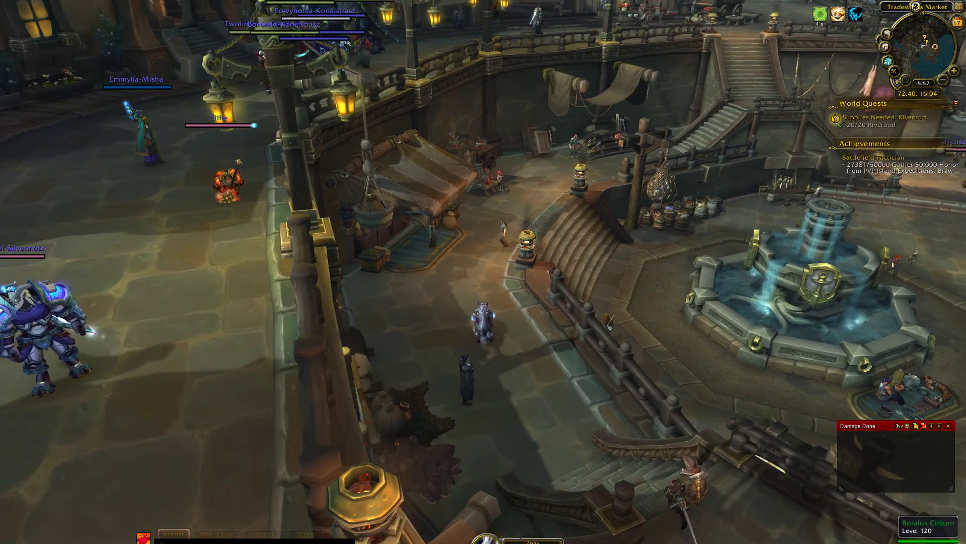
- Open the character panel's Pawn weights and the character's SimulationCraft gear export
{"action": "key", "text": "c"}
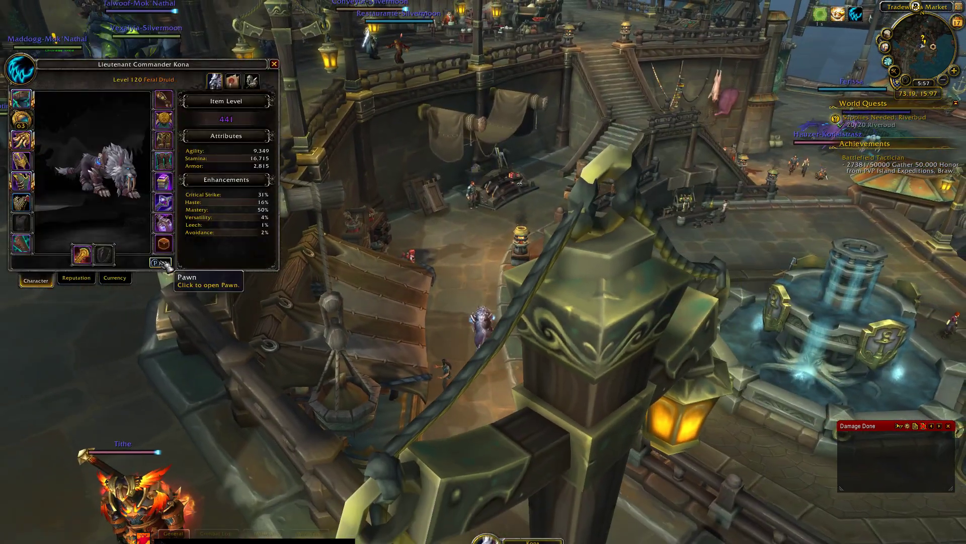
{"action": "left_click", "coordinate": [161, 263]}
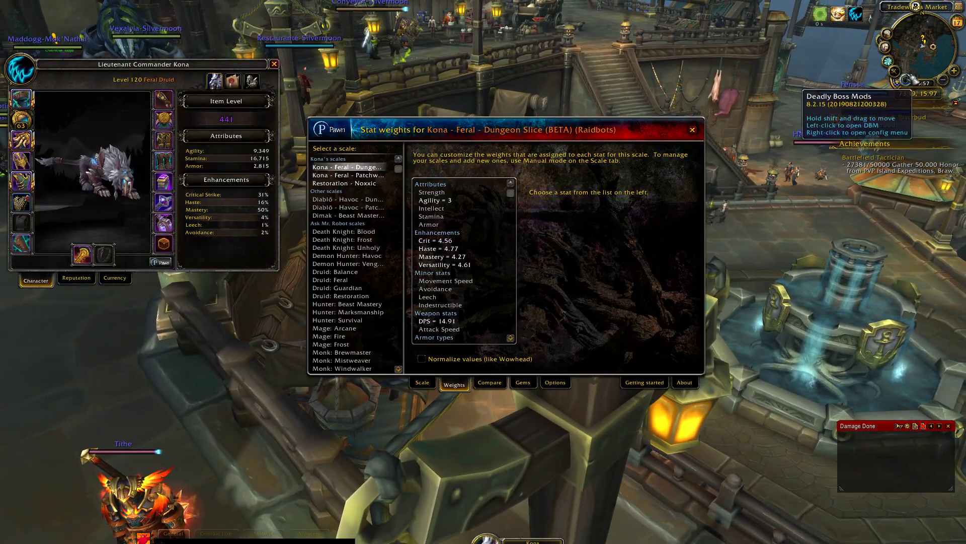
{"action": "left_click", "coordinate": [894, 71]}
- Close the Pawn, SimulationCraft and character windows, then bring up the Start menu
{"action": "left_click", "coordinate": [692, 130]}
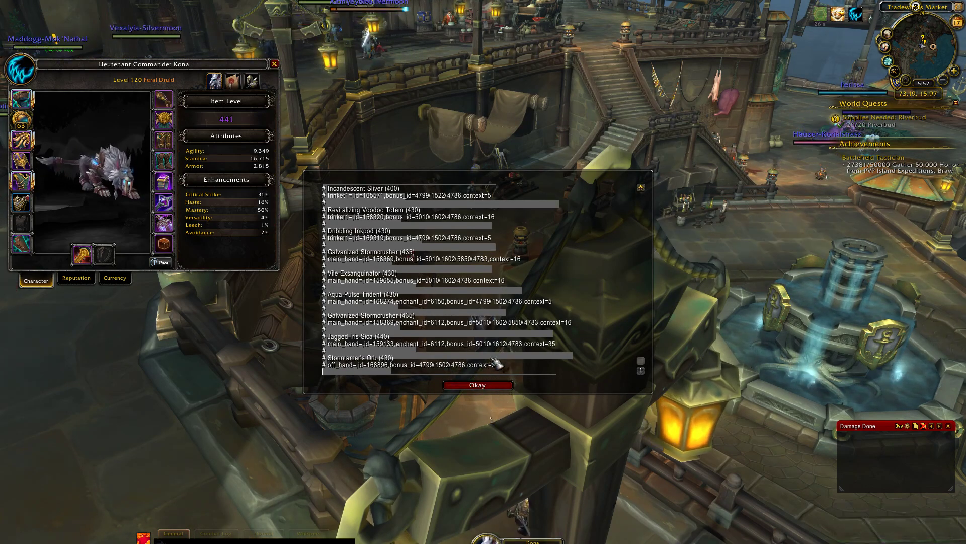
{"action": "left_click", "coordinate": [477, 385]}
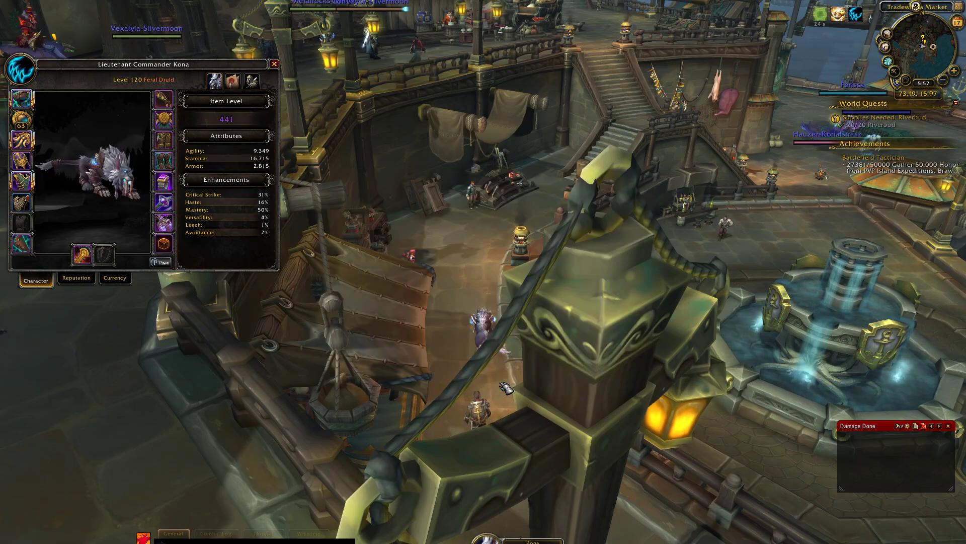
{"action": "left_click", "coordinate": [274, 64]}
{"action": "key", "text": "super"}
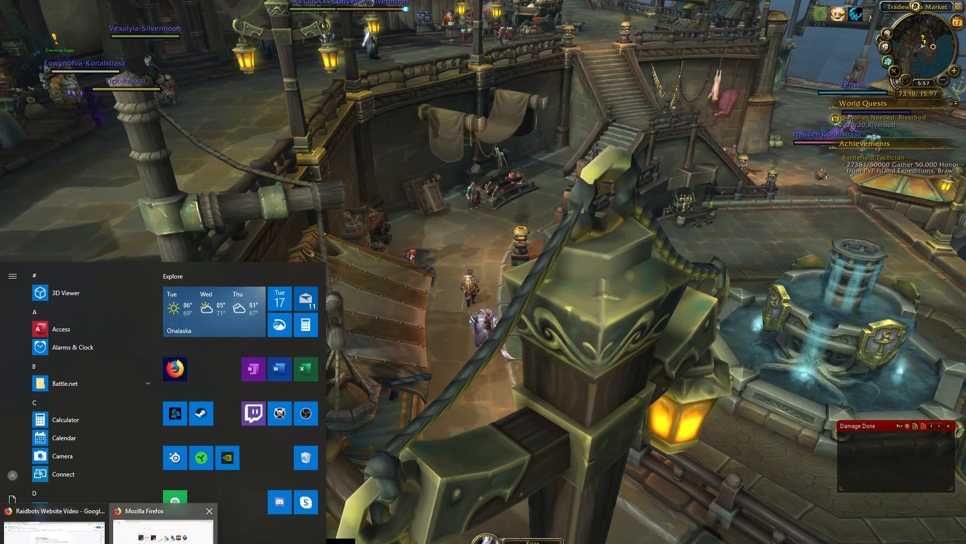
- Load raidbots.com in Firefox and open the Raidbots account menu
{"action": "left_click", "coordinate": [163, 528]}
{"action": "left_click", "coordinate": [193, 27]}
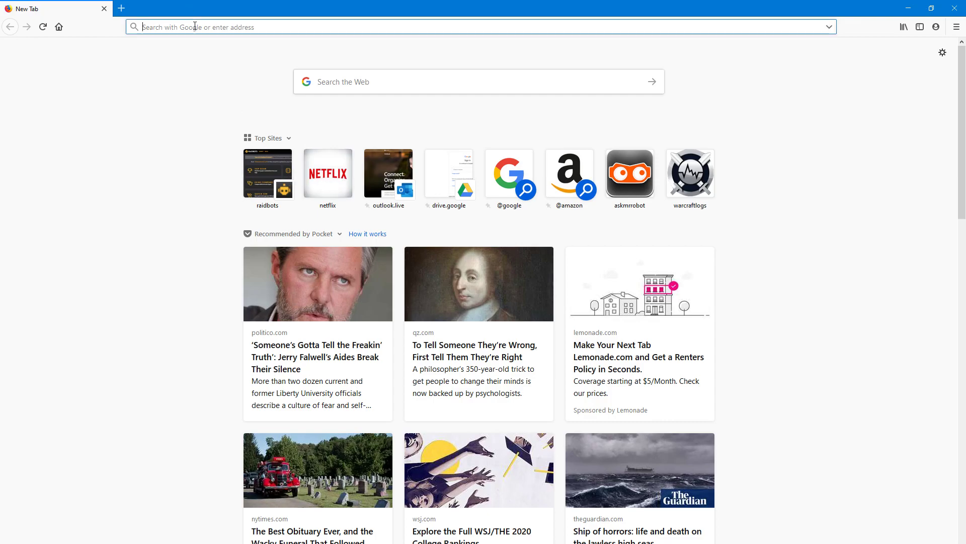
{"action": "type", "text": "raidbots.com/"}
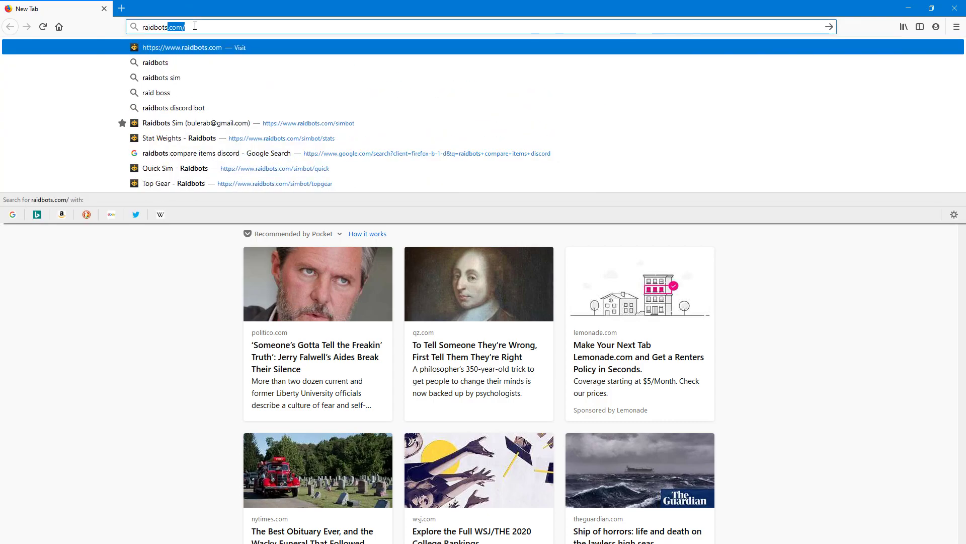
{"action": "key", "text": "Return"}
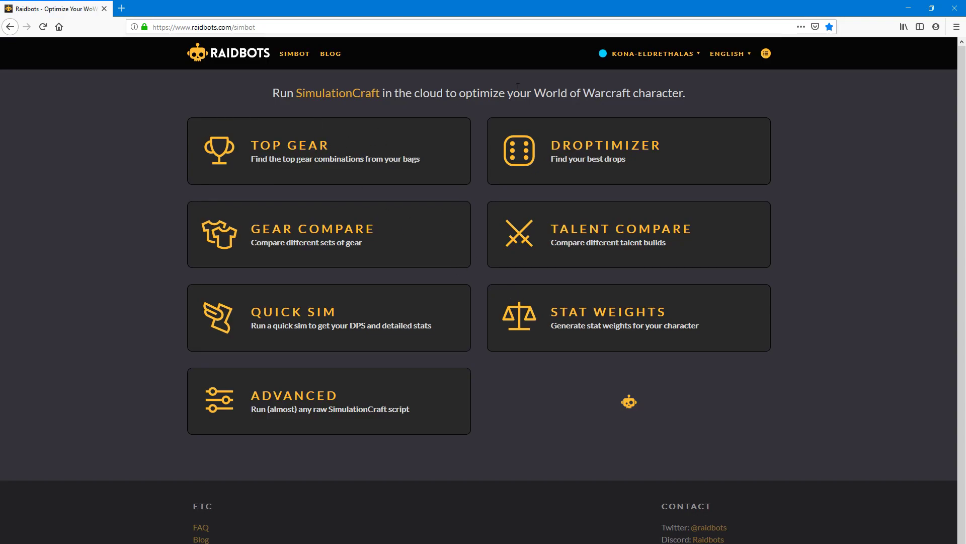
{"action": "left_click", "coordinate": [628, 54]}
- Log out, open Top Gear, and replace its SimC input with the pasted Feral Druid export
{"action": "left_click", "coordinate": [665, 94]}
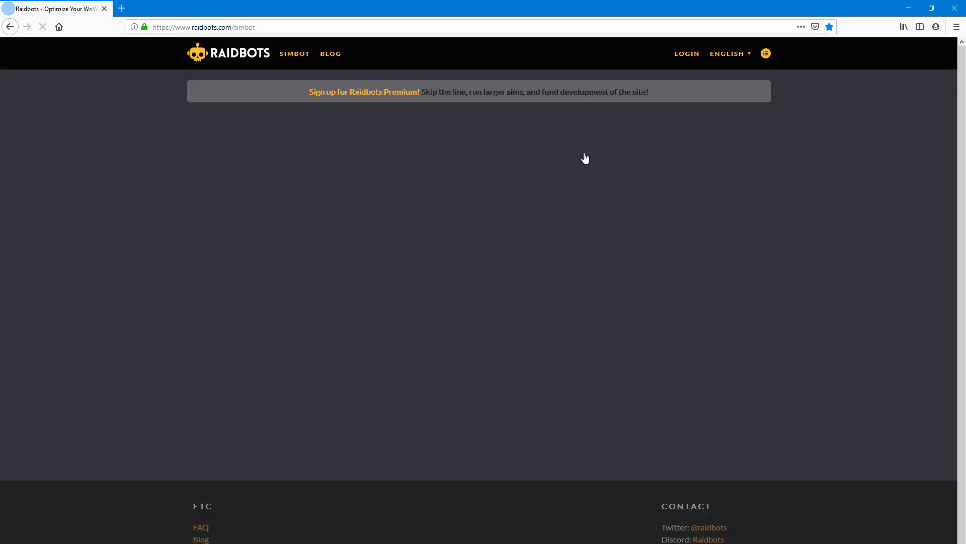
{"action": "left_click", "coordinate": [310, 183]}
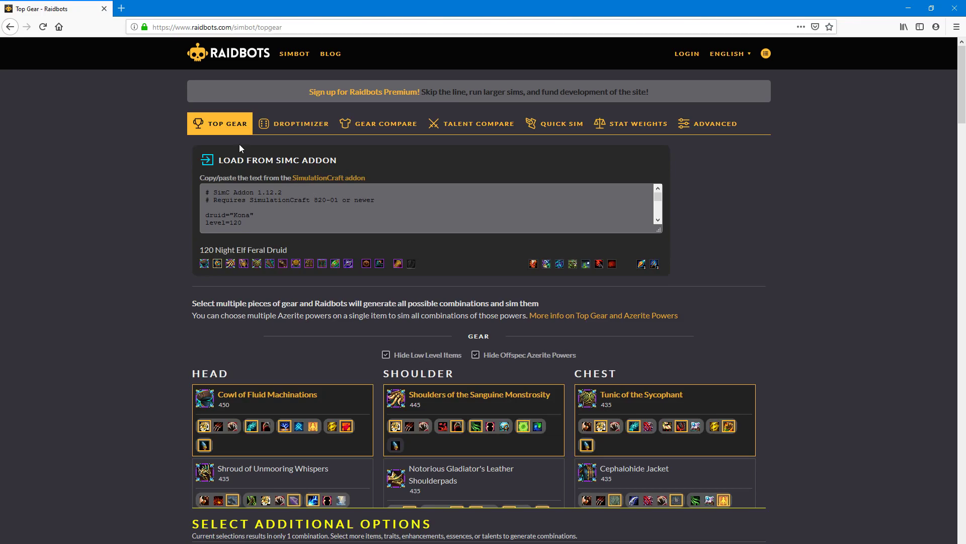
{"action": "left_click", "coordinate": [287, 215]}
{"action": "key", "text": "ctrl+a"}
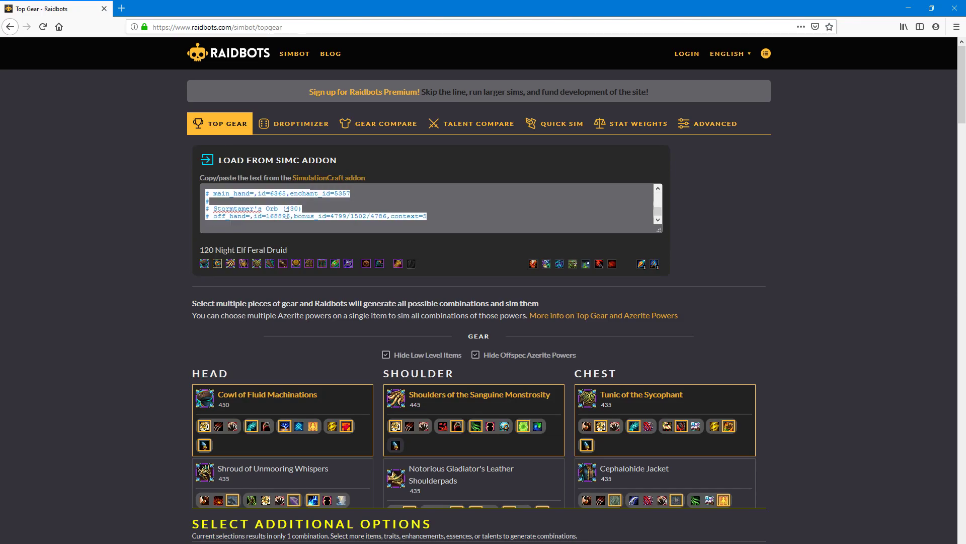
{"action": "key", "text": "ctrl+v"}
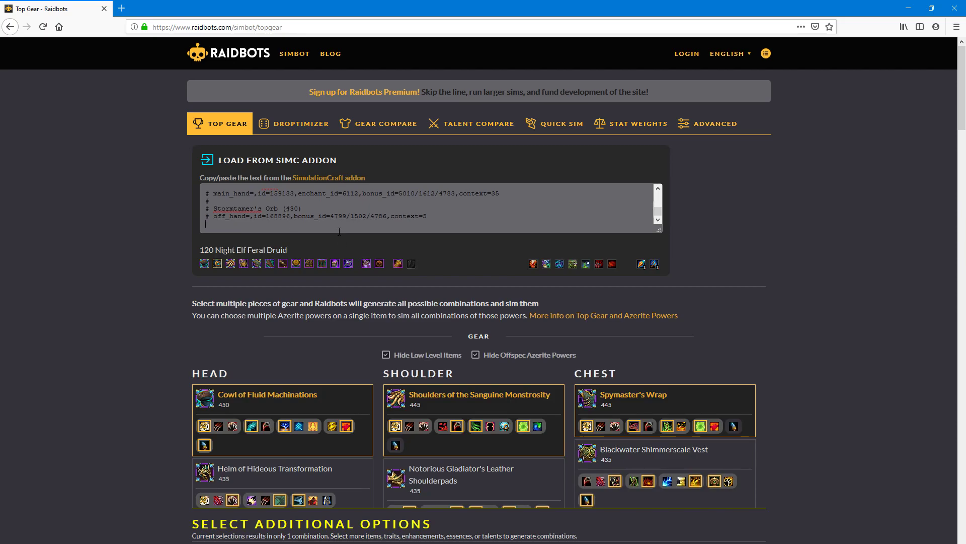
{"action": "scroll", "coordinate": [189, 346], "scroll_direction": "down", "scroll_amount": 4}
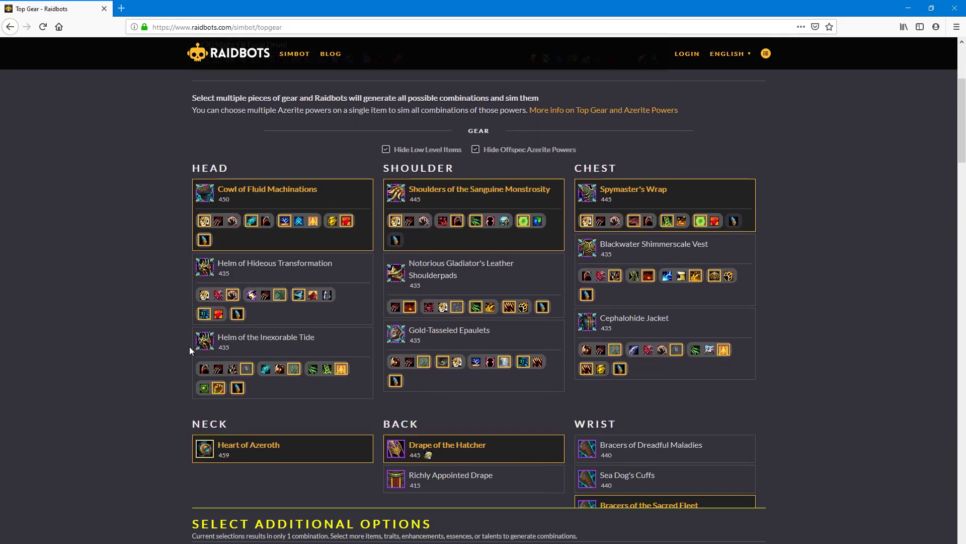
{"action": "scroll", "coordinate": [504, 285], "scroll_direction": "down", "scroll_amount": 10}
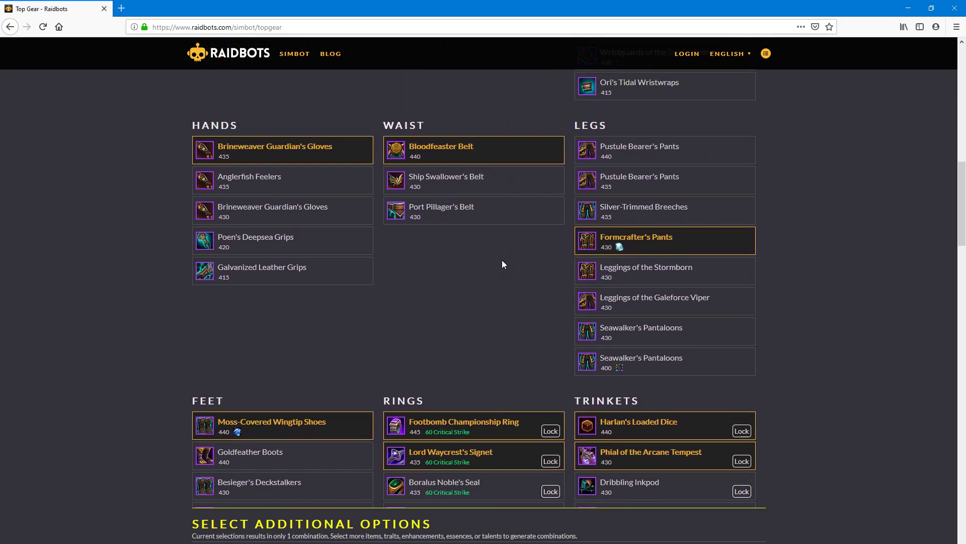
{"action": "scroll", "coordinate": [503, 260], "scroll_direction": "down", "scroll_amount": 3}
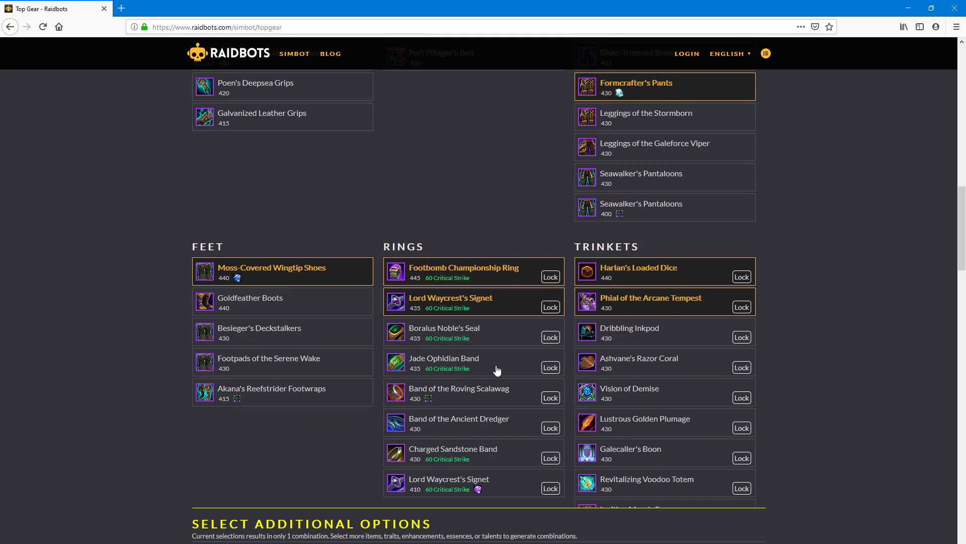
- Add Dribbling Inkpod, Vision of Demise and Ashvane's Razor Coral to the trinket choices
{"action": "left_click", "coordinate": [635, 338]}
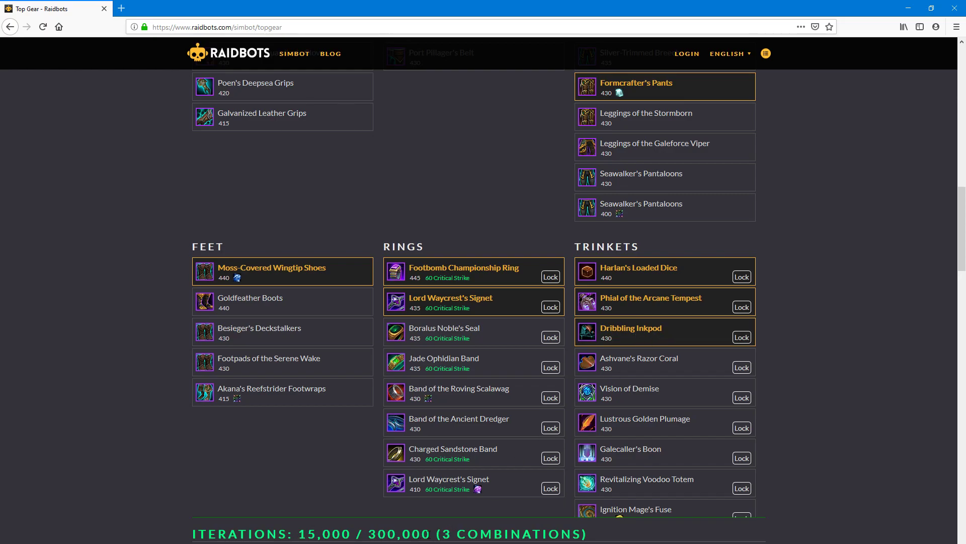
{"action": "left_click_drag", "start_coordinate": [428, 534], "coordinate": [373, 535]}
{"action": "left_click", "coordinate": [375, 535]}
{"action": "left_click", "coordinate": [656, 388]}
{"action": "left_click", "coordinate": [643, 365]}
- Toggle the four ring options on and back off, leaving the rings unchanged
{"action": "left_click", "coordinate": [459, 323]}
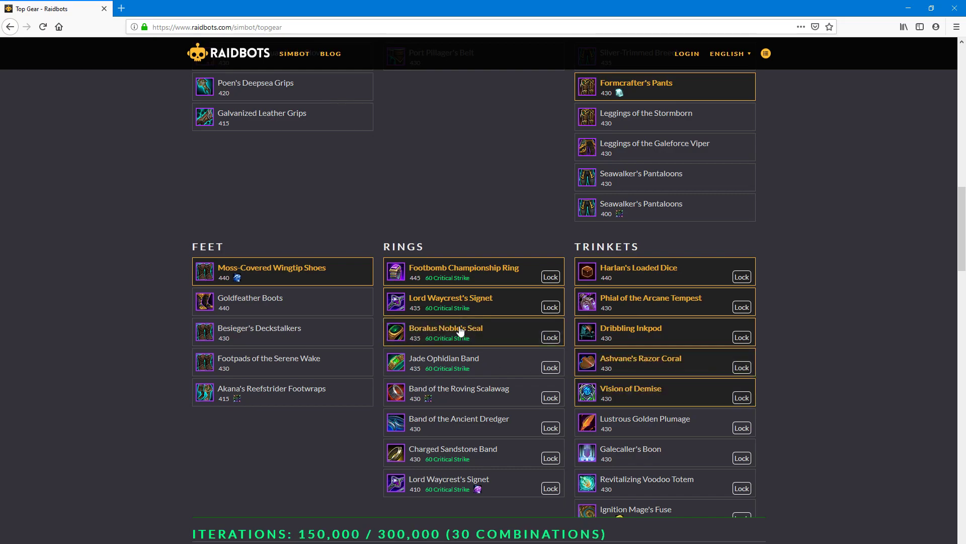
{"action": "left_click", "coordinate": [454, 360]}
{"action": "left_click", "coordinate": [455, 396]}
{"action": "left_click", "coordinate": [459, 435]}
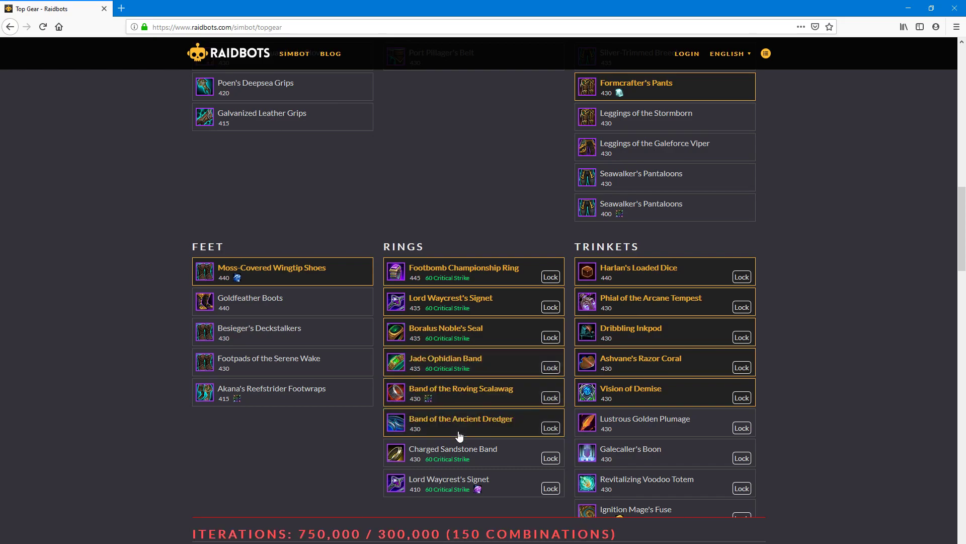
{"action": "left_click", "coordinate": [462, 415]}
{"action": "left_click", "coordinate": [462, 388]}
{"action": "left_click", "coordinate": [458, 371]}
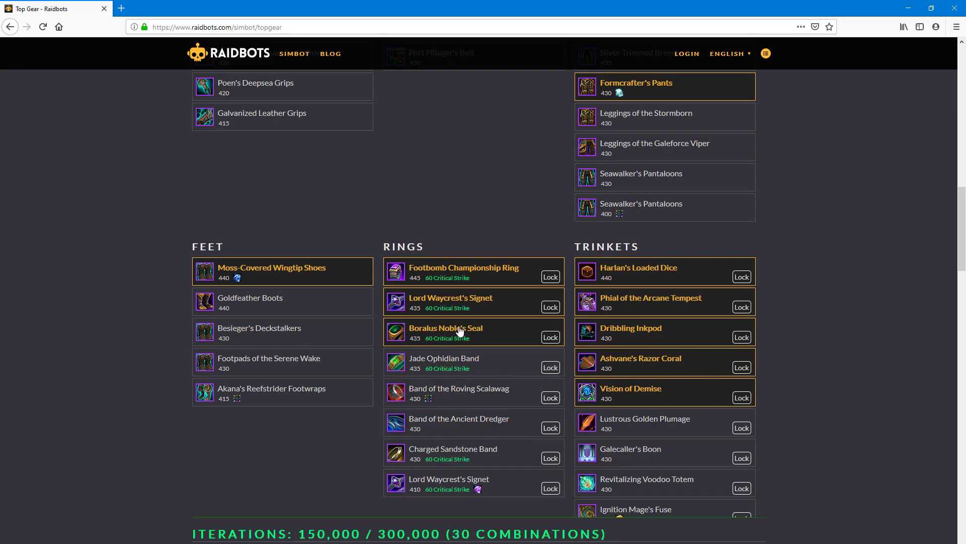
{"action": "left_click", "coordinate": [459, 334]}
- Remove Vision of Demise from the trinkets, leaving 6 combinations at 30,000 iterations
{"action": "left_click", "coordinate": [675, 393]}
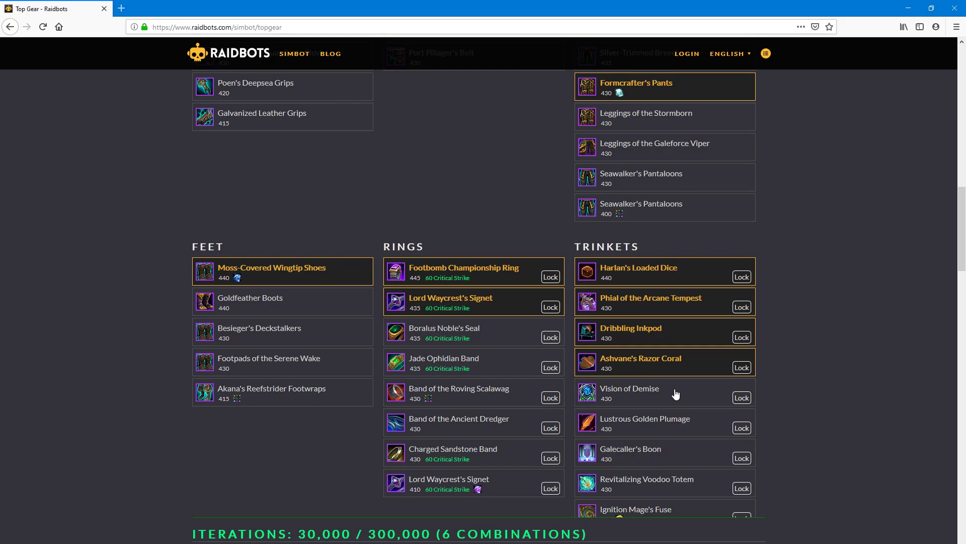
{"action": "scroll", "coordinate": [668, 438], "scroll_direction": "down", "scroll_amount": 1}
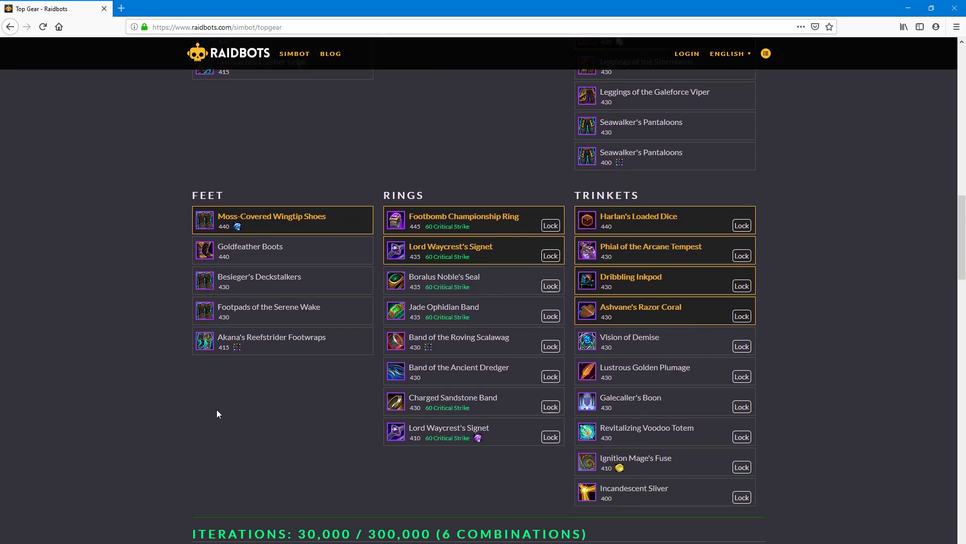
{"action": "scroll", "coordinate": [217, 409], "scroll_direction": "down", "scroll_amount": 6}
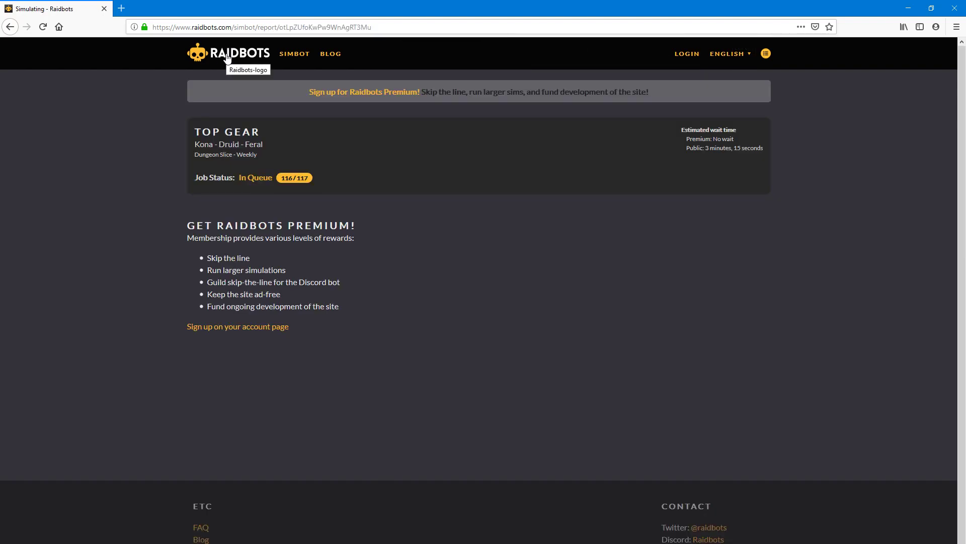
- Open the Simbot home in a new tab and start a Droptimizer for character kona
{"action": "right_click", "coordinate": [226, 58]}
{"action": "left_click", "coordinate": [251, 64]}
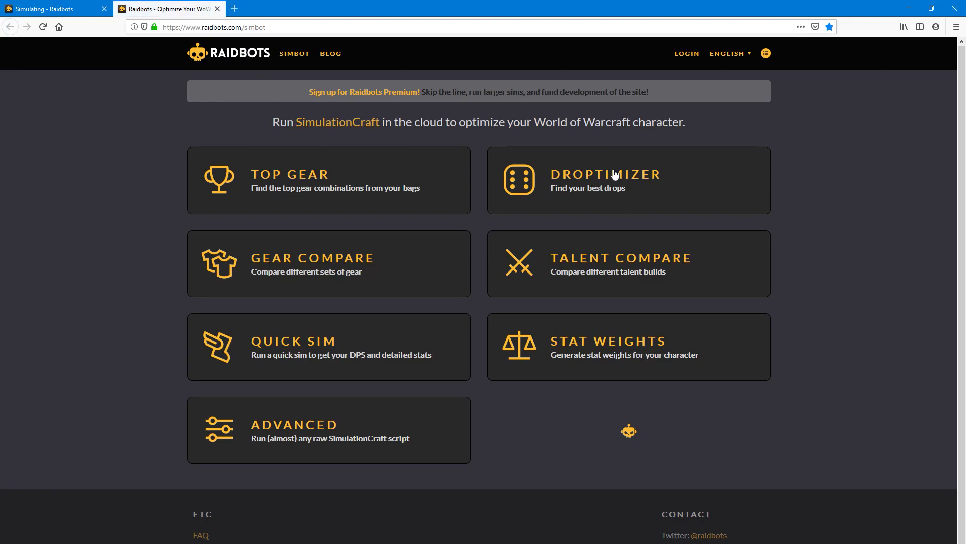
{"action": "left_click", "coordinate": [614, 172]}
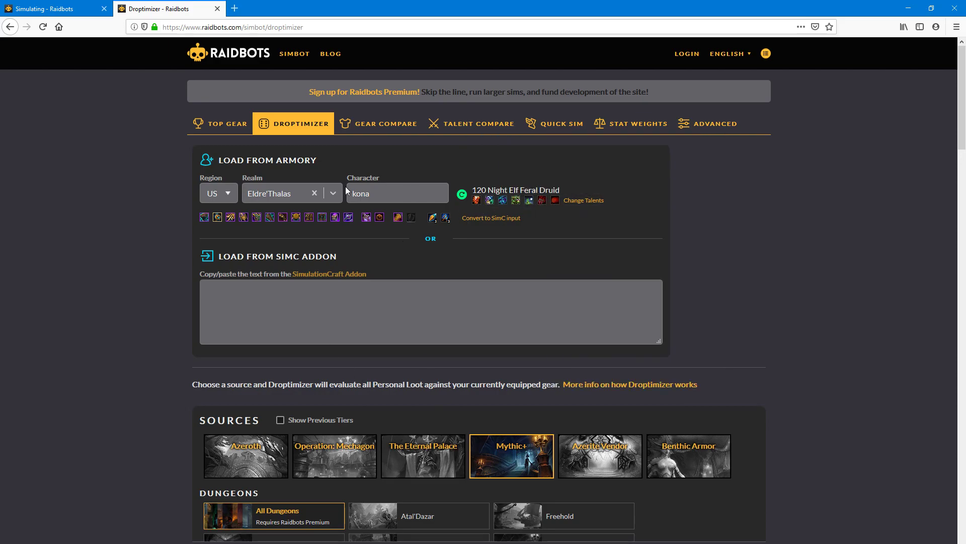
{"action": "double_click", "coordinate": [388, 188]}
- Choose The Eternal Palace as the loot source at Heroic difficulty
{"action": "mouse_move", "coordinate": [446, 222]}
{"action": "scroll", "coordinate": [501, 318], "scroll_direction": "down", "scroll_amount": 3}
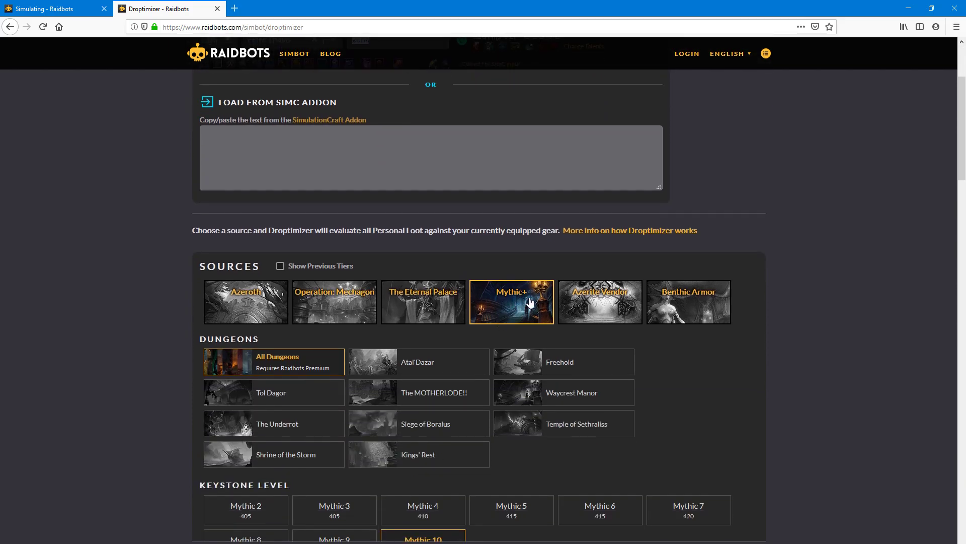
{"action": "left_click", "coordinate": [428, 306]}
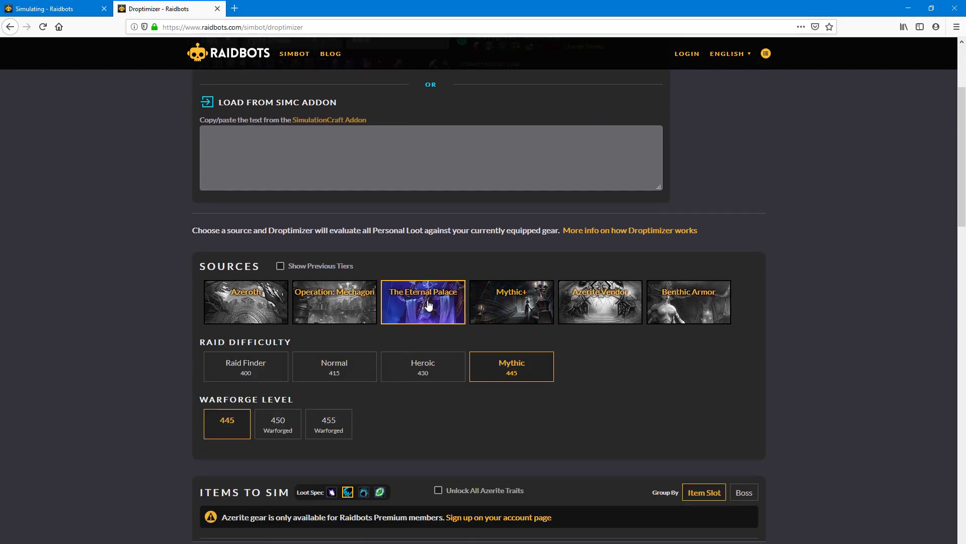
{"action": "left_click", "coordinate": [434, 363]}
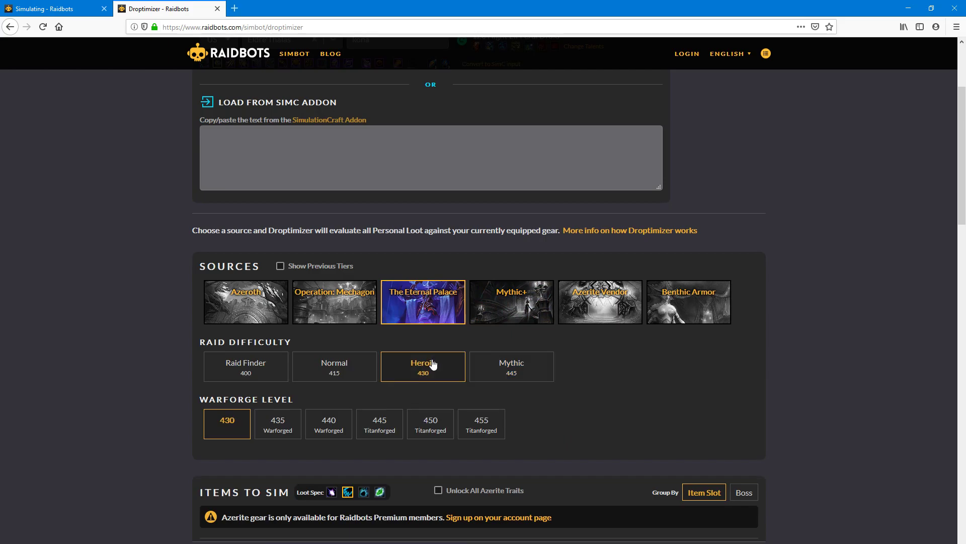
{"action": "scroll", "coordinate": [224, 426], "scroll_direction": "down", "scroll_amount": 4}
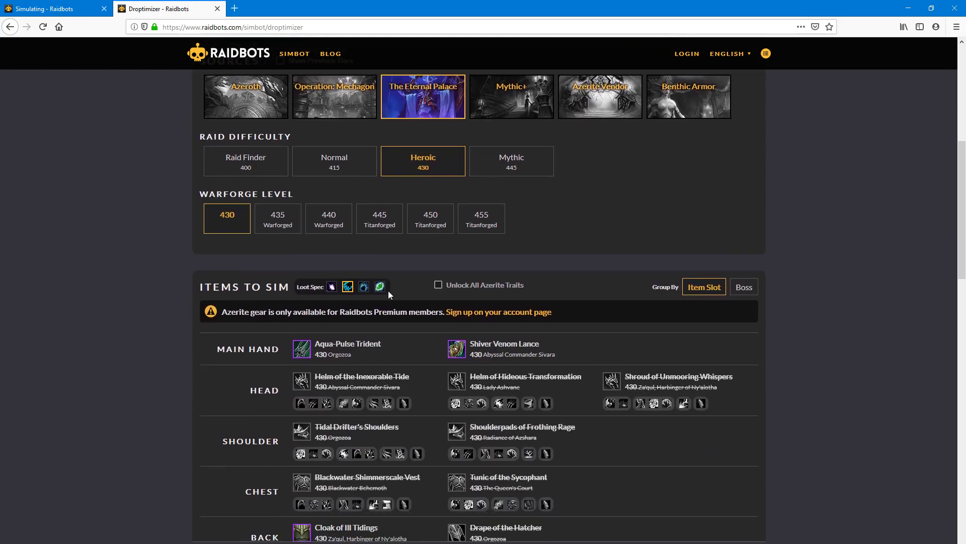
{"action": "left_click_drag", "start_coordinate": [326, 312], "coordinate": [572, 326]}
- Review the Droptimizer options and check the queued Top Gear sim's page
{"action": "left_click", "coordinate": [603, 311]}
{"action": "scroll", "coordinate": [599, 320], "scroll_direction": "up", "scroll_amount": 5}
{"action": "scroll", "coordinate": [600, 320], "scroll_direction": "down", "scroll_amount": 6}
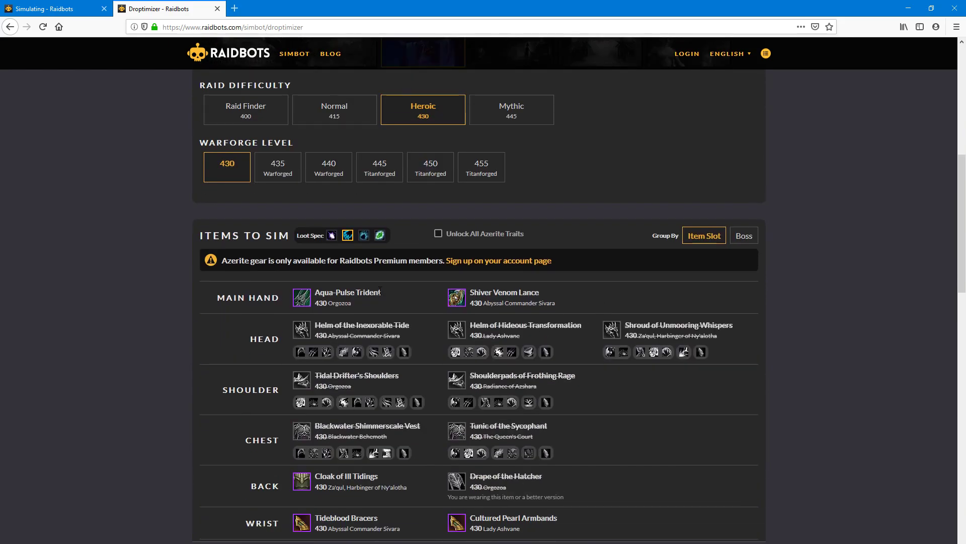
{"action": "scroll", "coordinate": [344, 378], "scroll_direction": "down", "scroll_amount": 5}
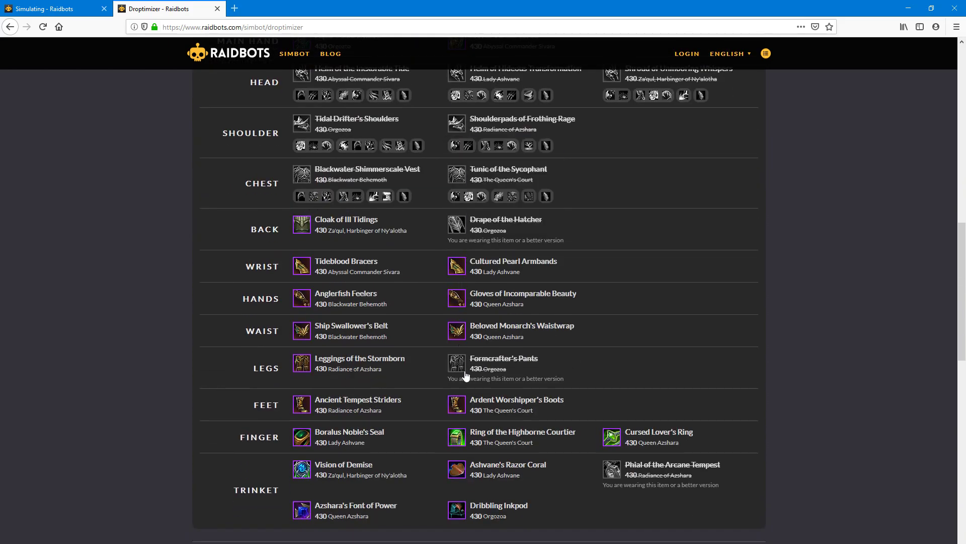
{"action": "scroll", "coordinate": [465, 374], "scroll_direction": "up", "scroll_amount": 3}
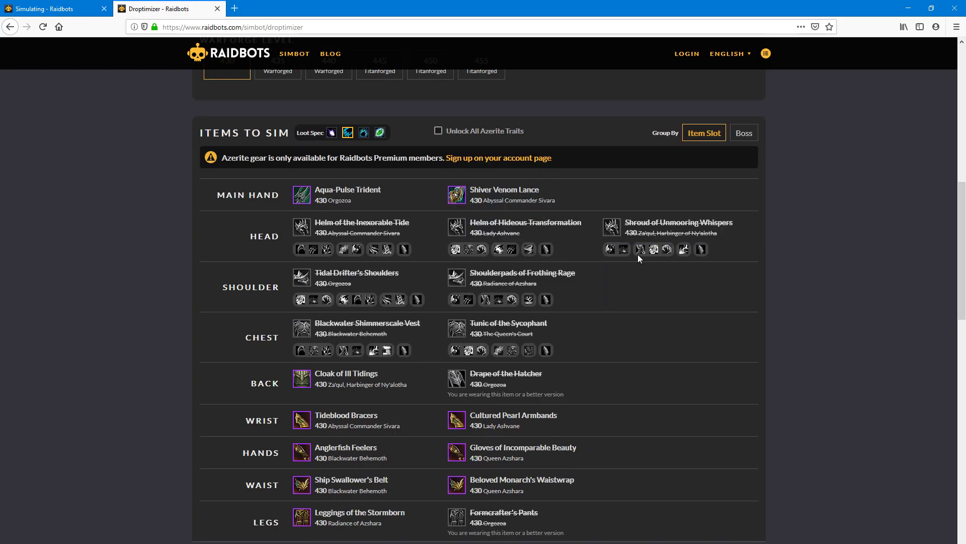
{"action": "scroll", "coordinate": [563, 347], "scroll_direction": "down", "scroll_amount": 8}
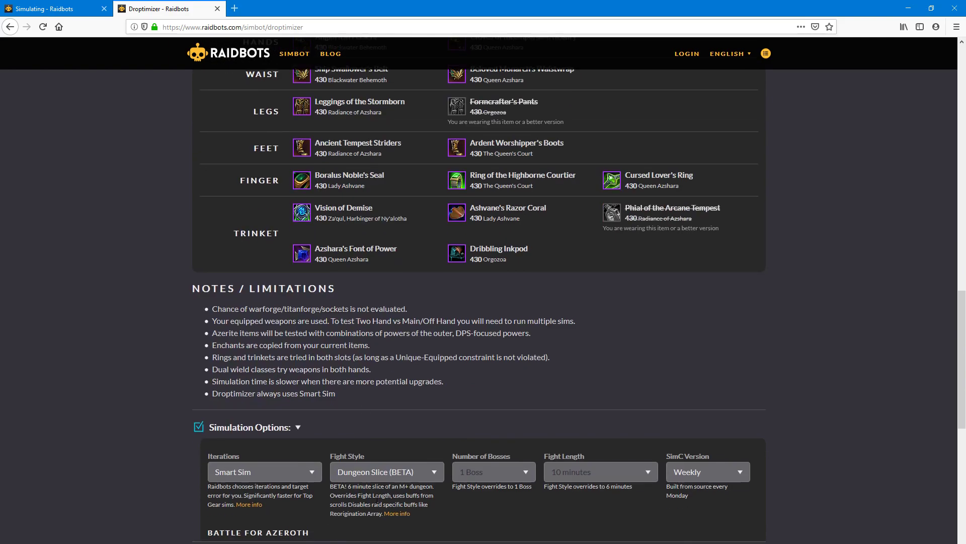
{"action": "scroll", "coordinate": [377, 498], "scroll_direction": "down", "scroll_amount": 3}
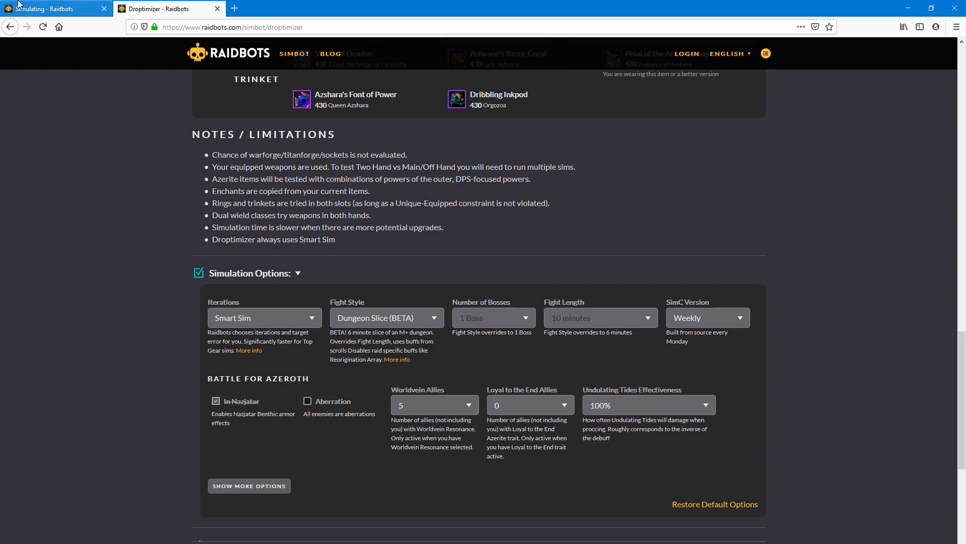
{"action": "left_click", "coordinate": [18, 5]}
{"action": "left_click", "coordinate": [151, 6]}
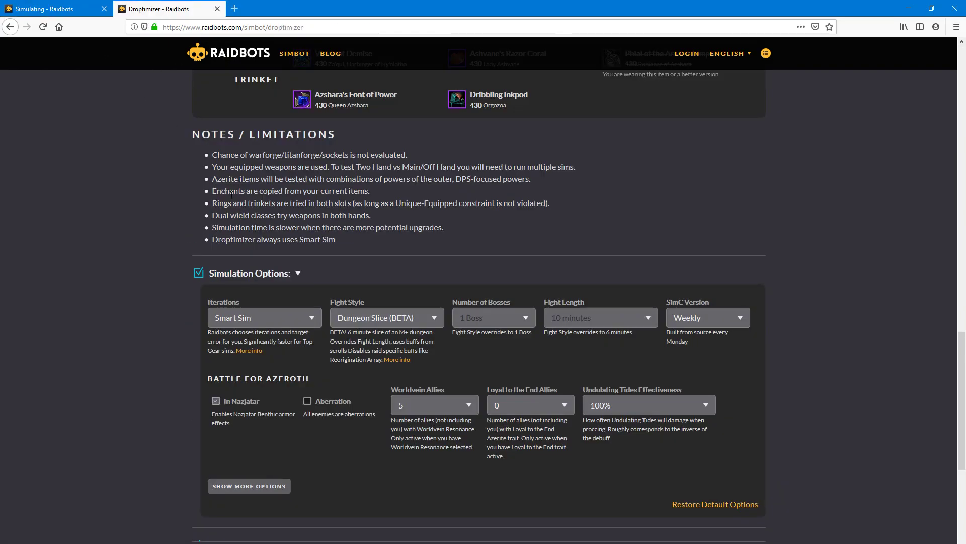
- Try Patchwerk, then set the fight style back to Dungeon Slice (BETA)
{"action": "left_click", "coordinate": [361, 325]}
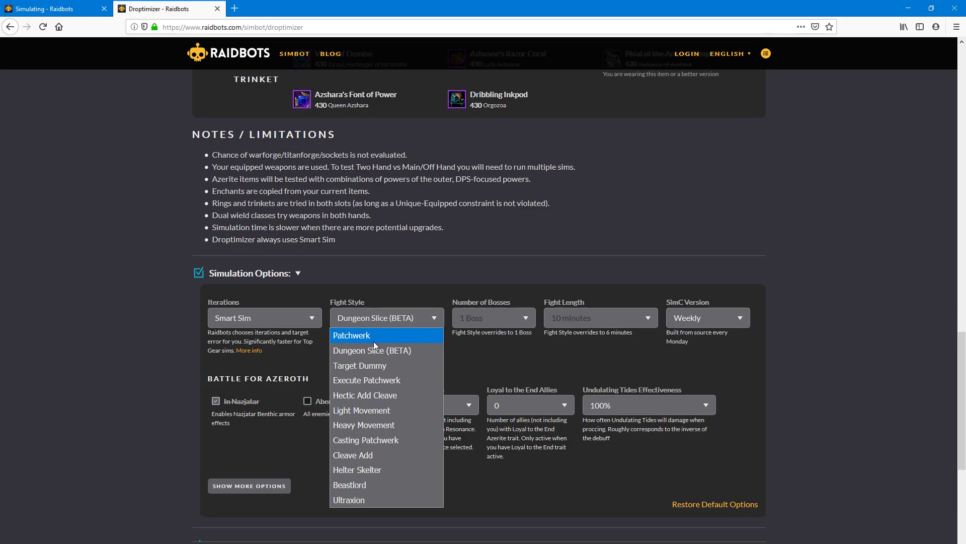
{"action": "left_click", "coordinate": [373, 342]}
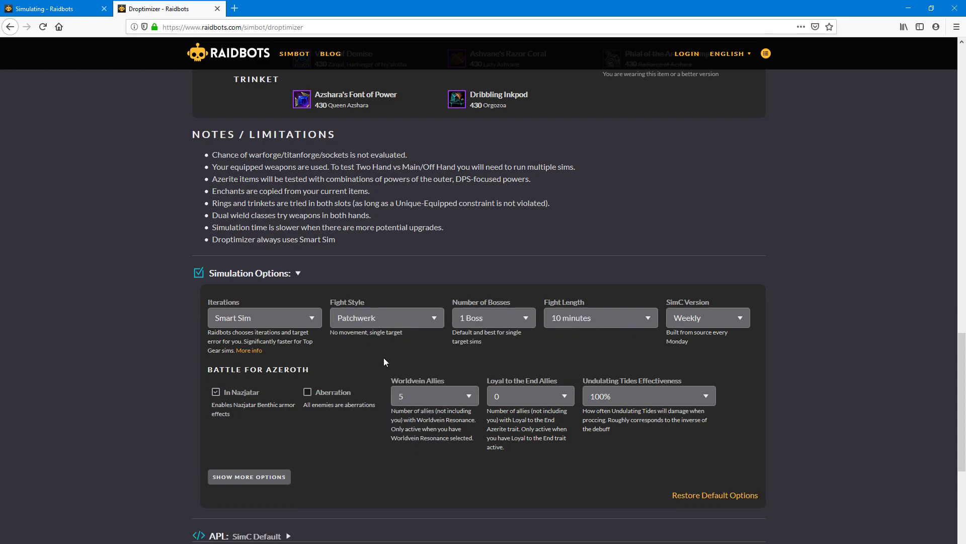
{"action": "left_click", "coordinate": [393, 318]}
{"action": "left_click", "coordinate": [400, 348]}
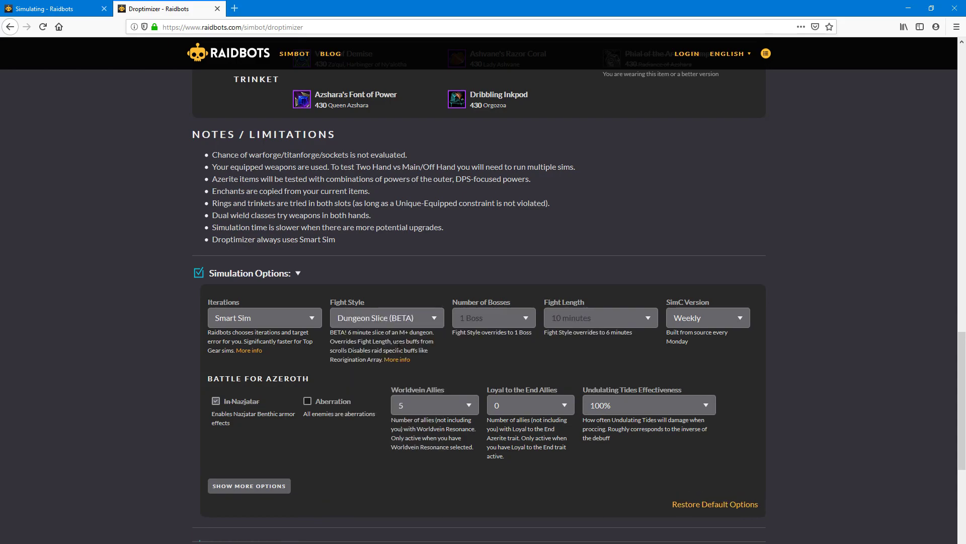
{"action": "scroll", "coordinate": [442, 177], "scroll_direction": "up", "scroll_amount": 15}
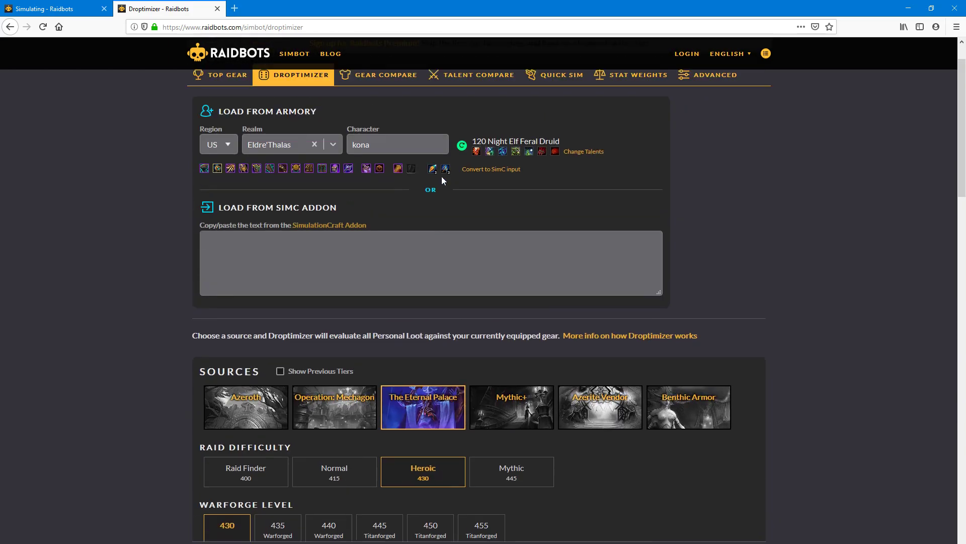
{"action": "scroll", "coordinate": [375, 224], "scroll_direction": "down", "scroll_amount": 7}
{"action": "scroll", "coordinate": [322, 472], "scroll_direction": "down", "scroll_amount": 8}
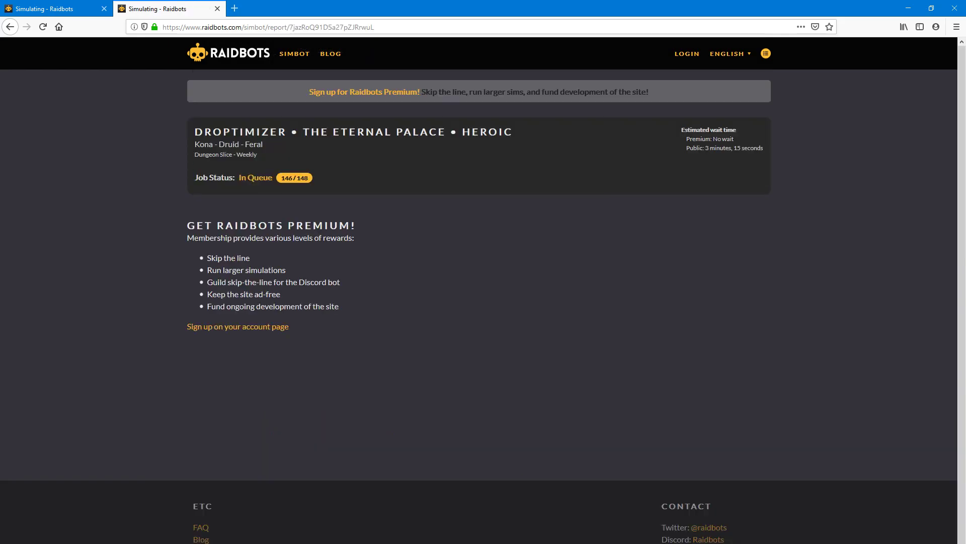
- Open the Simbot home in a new tab and start a Stat Weights sim
{"action": "right_click", "coordinate": [220, 64]}
{"action": "left_click", "coordinate": [250, 68]}
{"action": "left_click", "coordinate": [294, 10]}
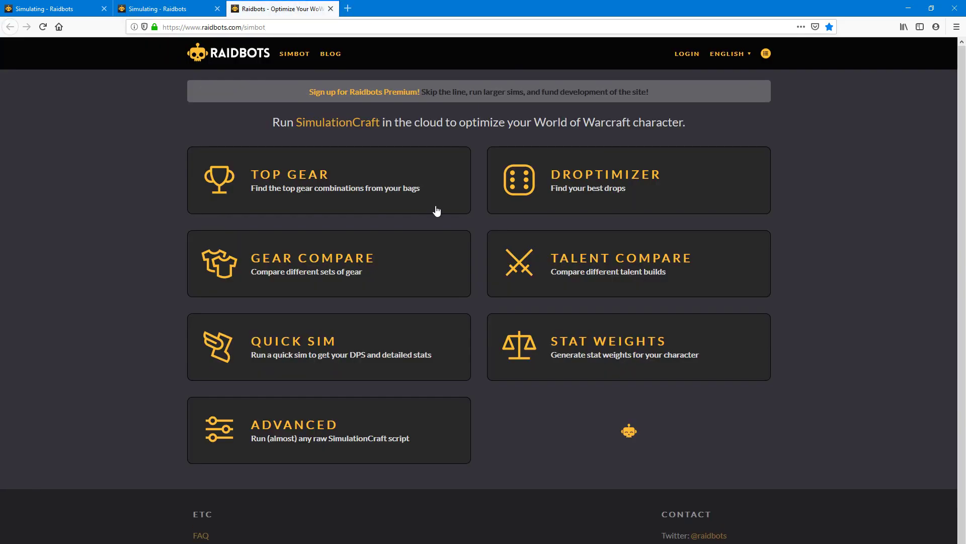
{"action": "left_click", "coordinate": [665, 345]}
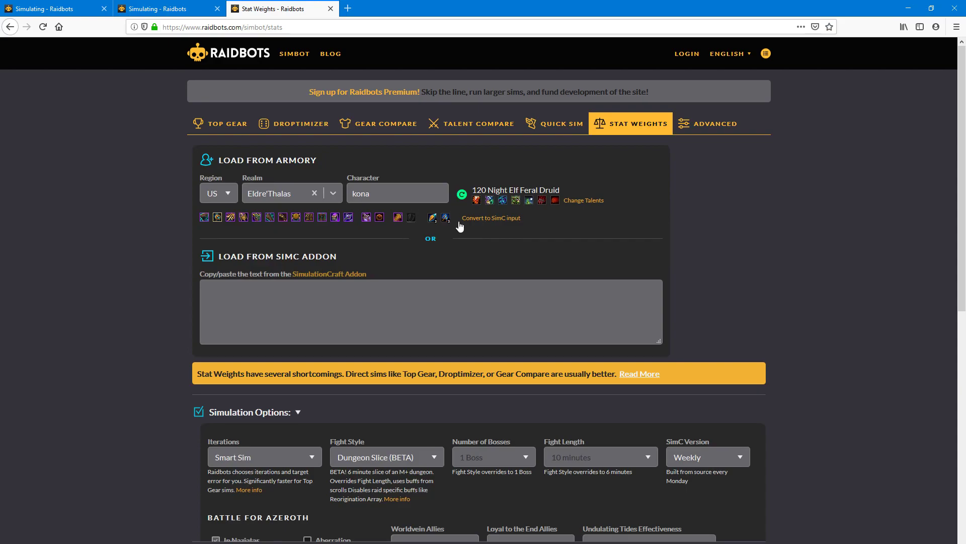
- Paste the SimC addon character profile into the Stat Weights input
{"action": "scroll", "coordinate": [298, 356], "scroll_direction": "down", "scroll_amount": 2}
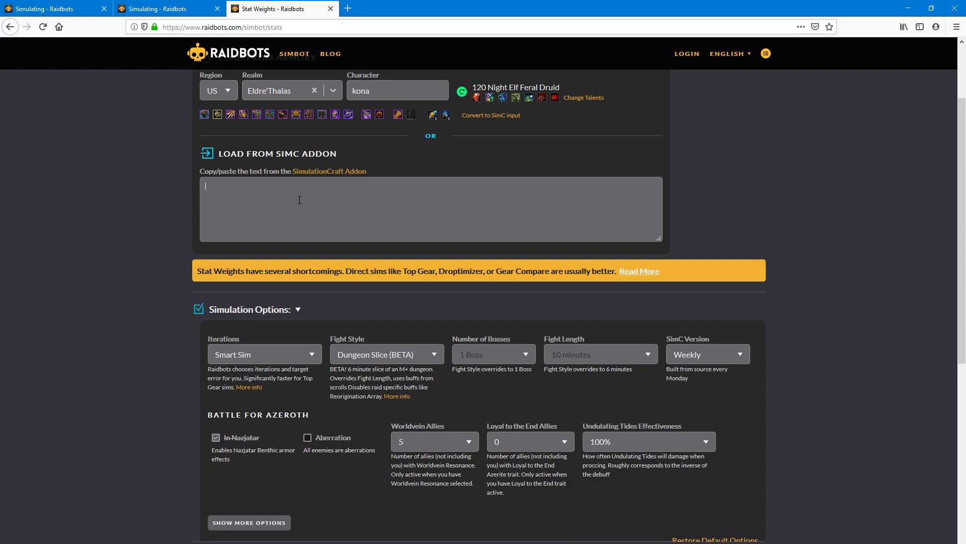
{"action": "key", "text": "ctrl+v"}
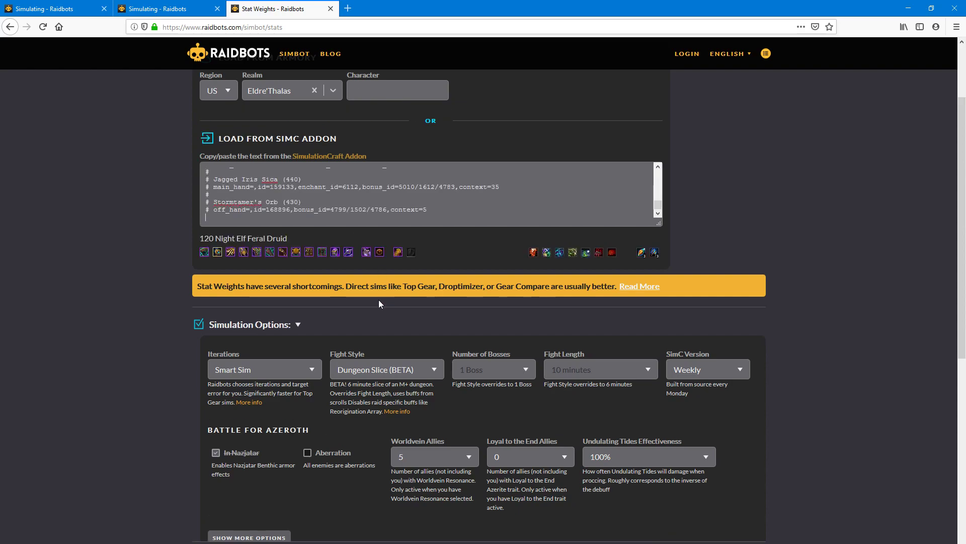
{"action": "scroll", "coordinate": [416, 254], "scroll_direction": "up", "scroll_amount": 2}
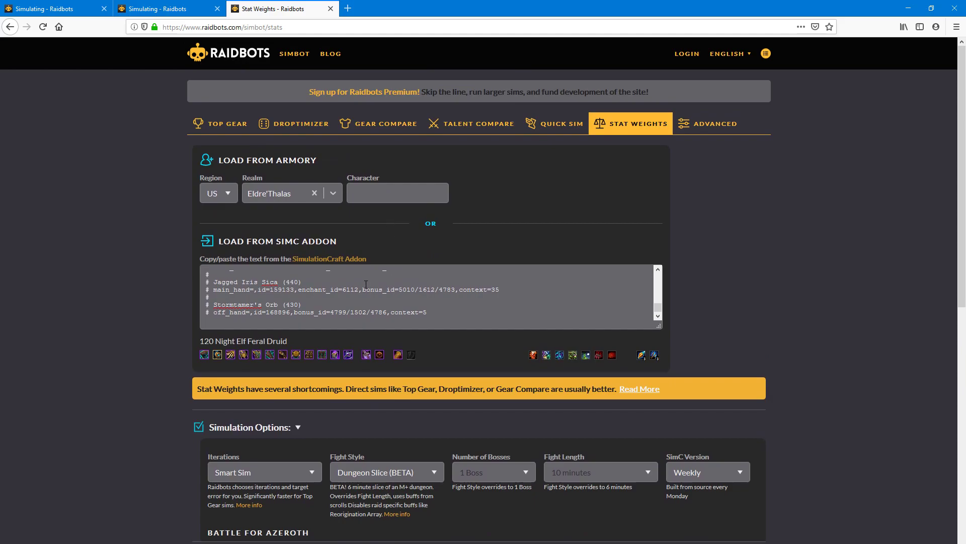
{"action": "scroll", "coordinate": [422, 374], "scroll_direction": "down", "scroll_amount": 3}
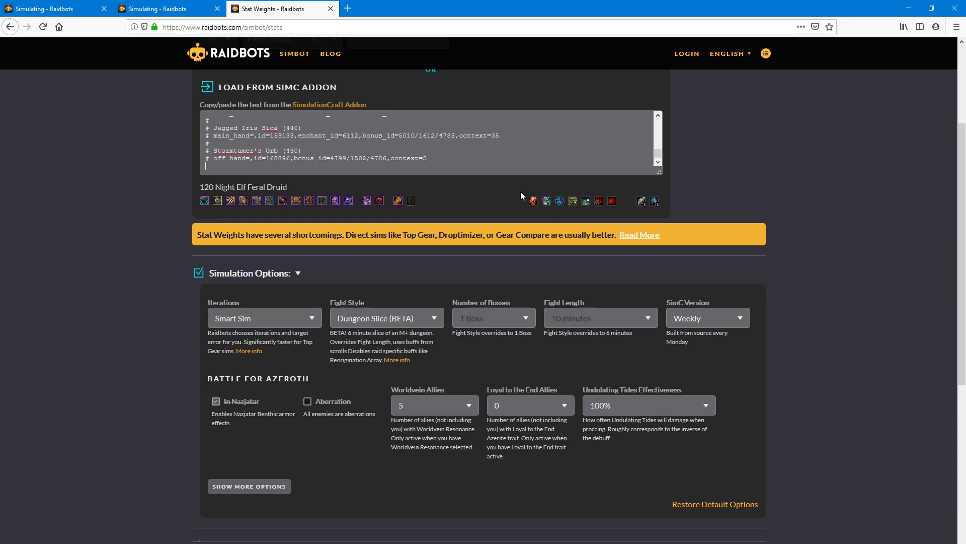
{"action": "scroll", "coordinate": [467, 321], "scroll_direction": "up", "scroll_amount": 3}
{"action": "scroll", "coordinate": [469, 318], "scroll_direction": "down", "scroll_amount": 4}
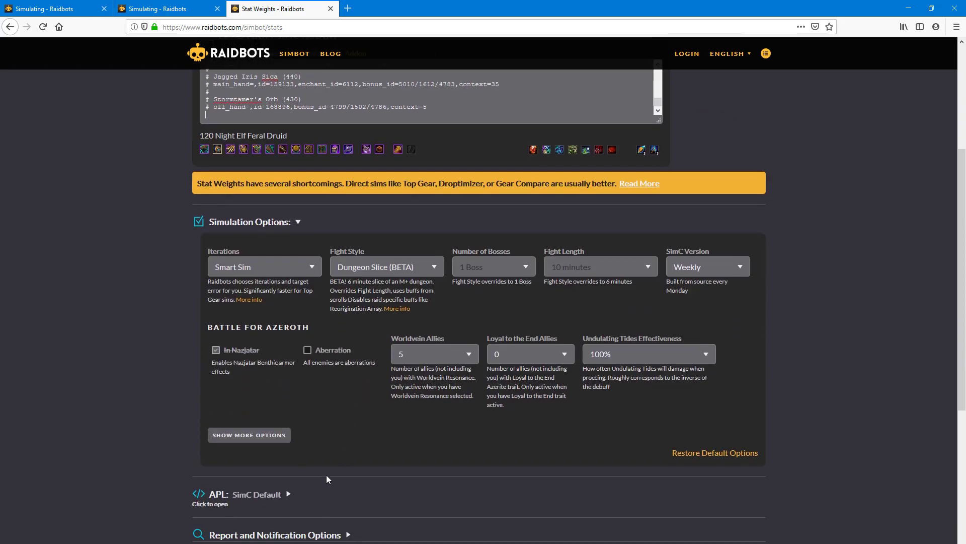
- Leave the fight style unchanged and generate the Stat Weights sim
{"action": "left_click", "coordinate": [387, 266]}
{"action": "left_click", "coordinate": [386, 267]}
{"action": "scroll", "coordinate": [336, 231], "scroll_direction": "up", "scroll_amount": 1}
{"action": "scroll", "coordinate": [337, 232], "scroll_direction": "up", "scroll_amount": 4}
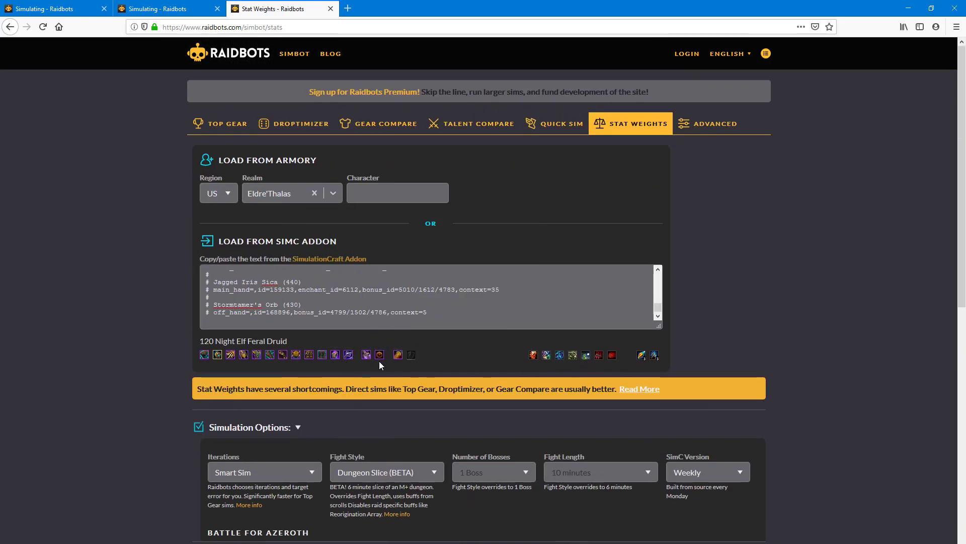
{"action": "scroll", "coordinate": [379, 361], "scroll_direction": "down", "scroll_amount": 1}
{"action": "scroll", "coordinate": [379, 361], "scroll_direction": "down", "scroll_amount": 8}
{"action": "left_click", "coordinate": [264, 378]}
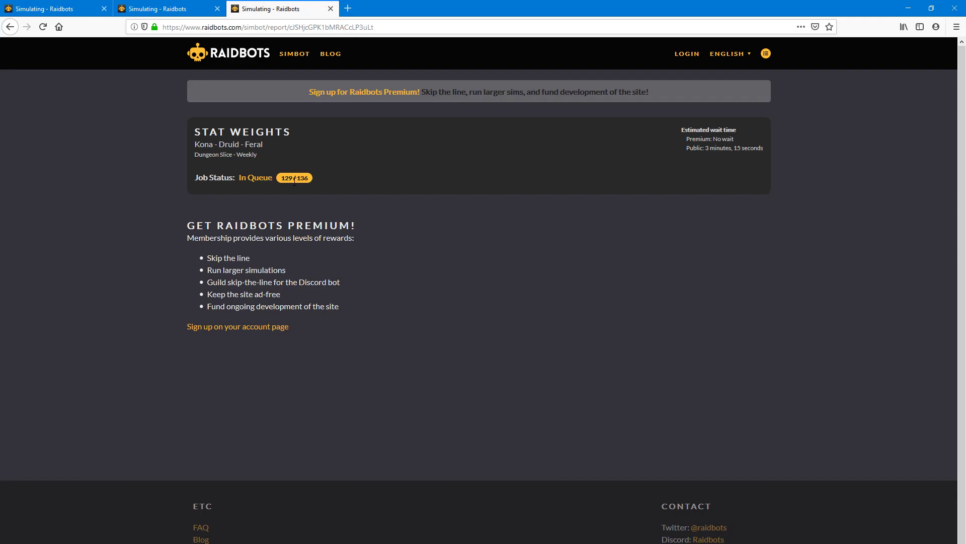
- Load the Raidbots site in a new browser tab
{"action": "left_click", "coordinate": [347, 9]}
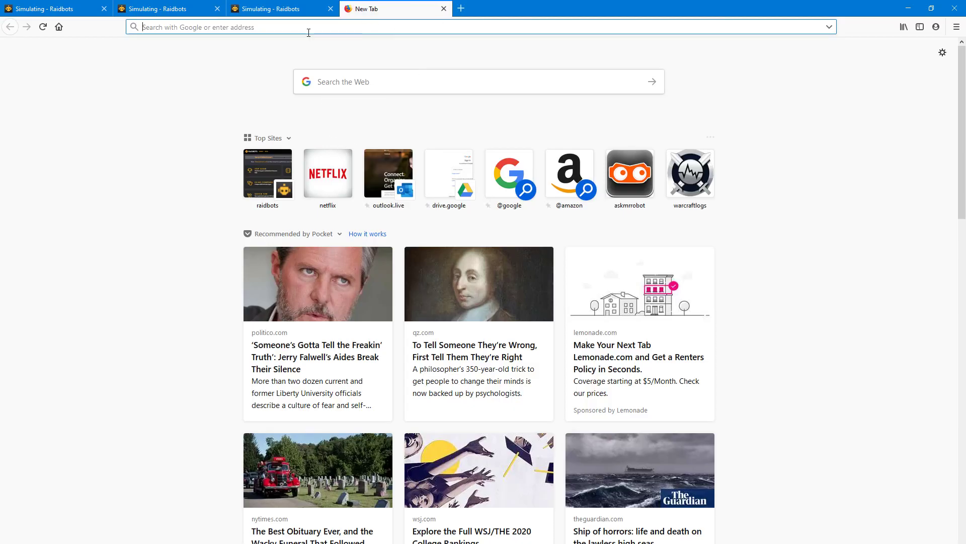
{"action": "type", "text": "raidbots.com"}
{"action": "key", "text": "Return"}
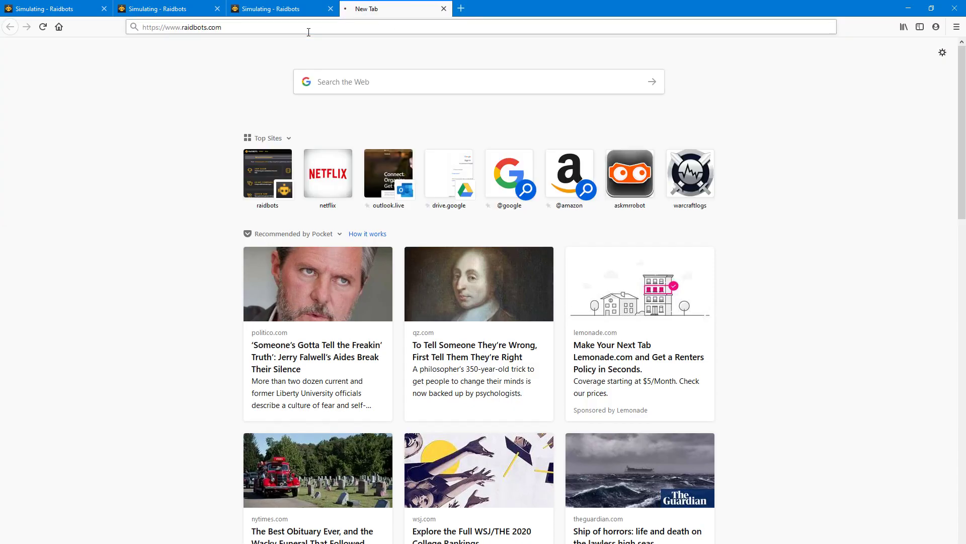
- Log in with the account e-mail and password
{"action": "left_click", "coordinate": [677, 54]}
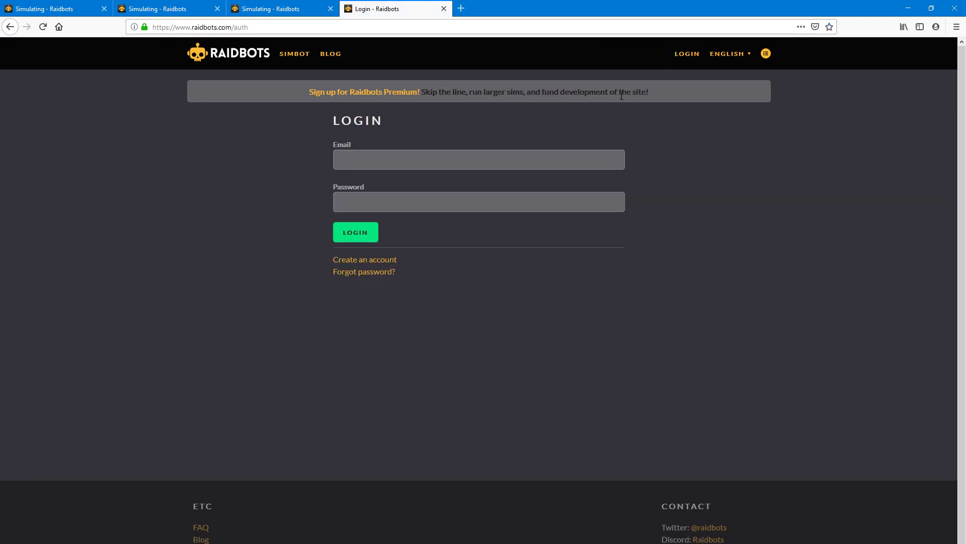
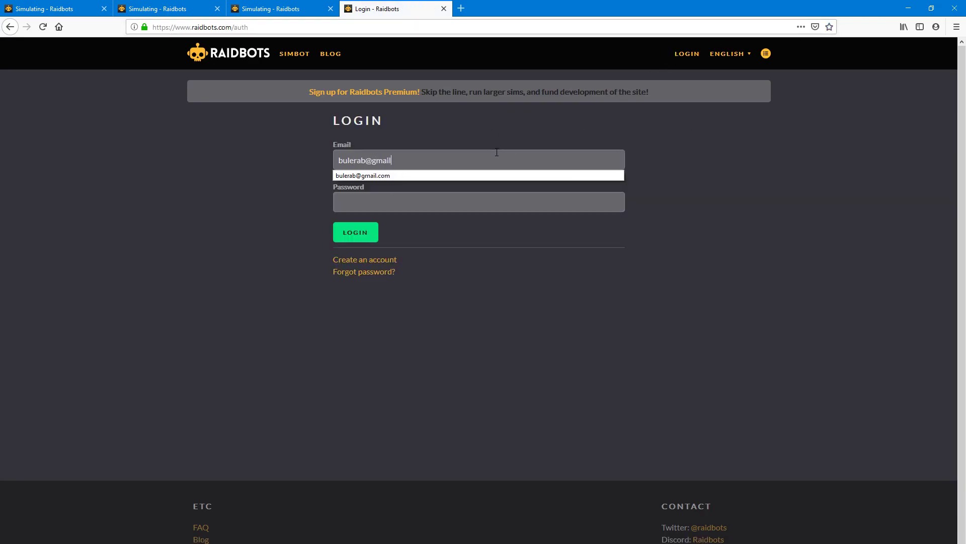
{"action": "key", "text": "Tab"}
{"action": "type", "text": "********"}
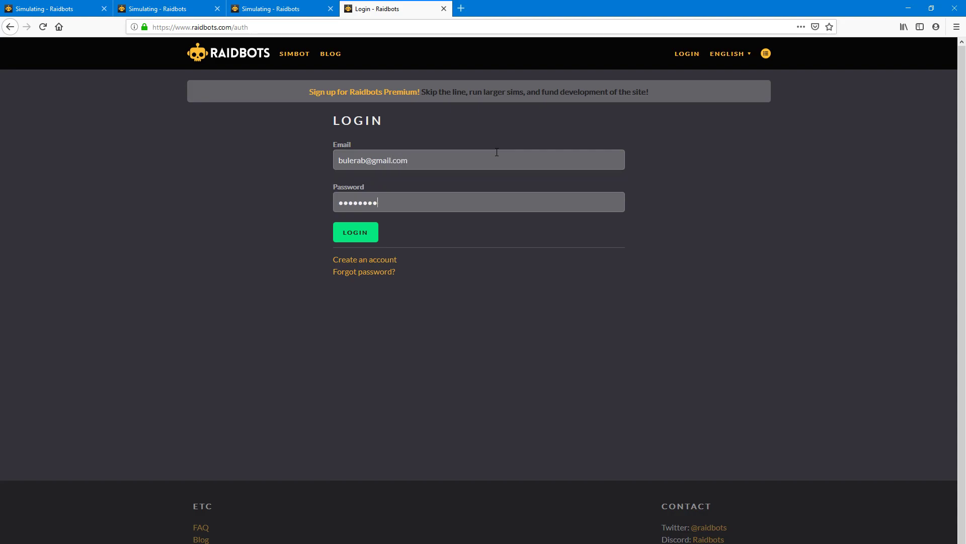
{"action": "type", "text": "**"}
{"action": "key", "text": "Return"}
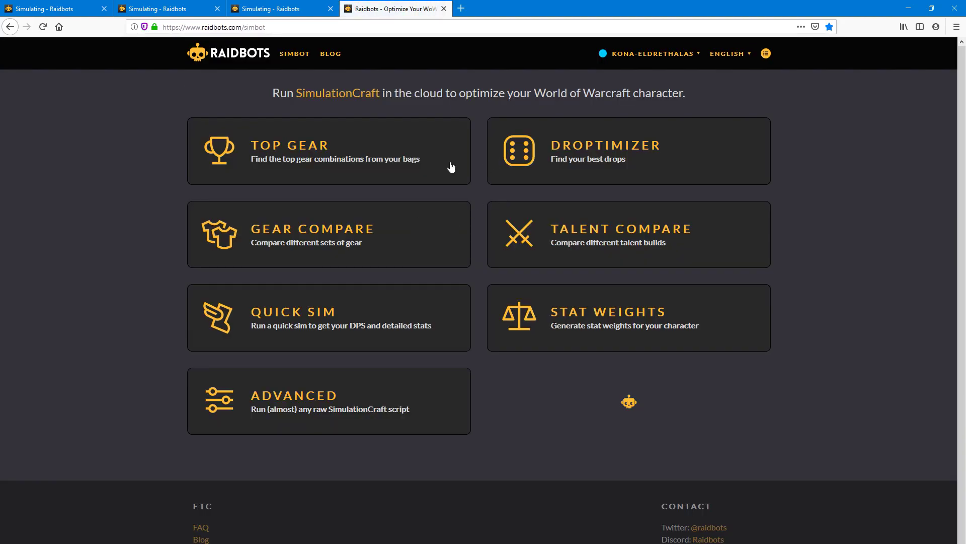
- Open the Stat Weights, Gear Compare and Droptimizer reports in new tabs
{"action": "left_click", "coordinate": [766, 54]}
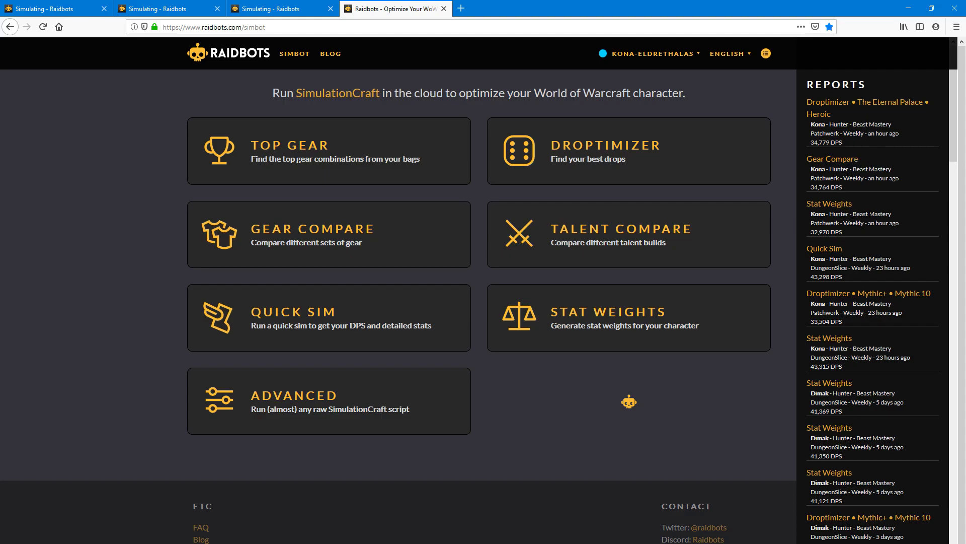
{"action": "right_click", "coordinate": [840, 207]}
{"action": "left_click", "coordinate": [867, 213]}
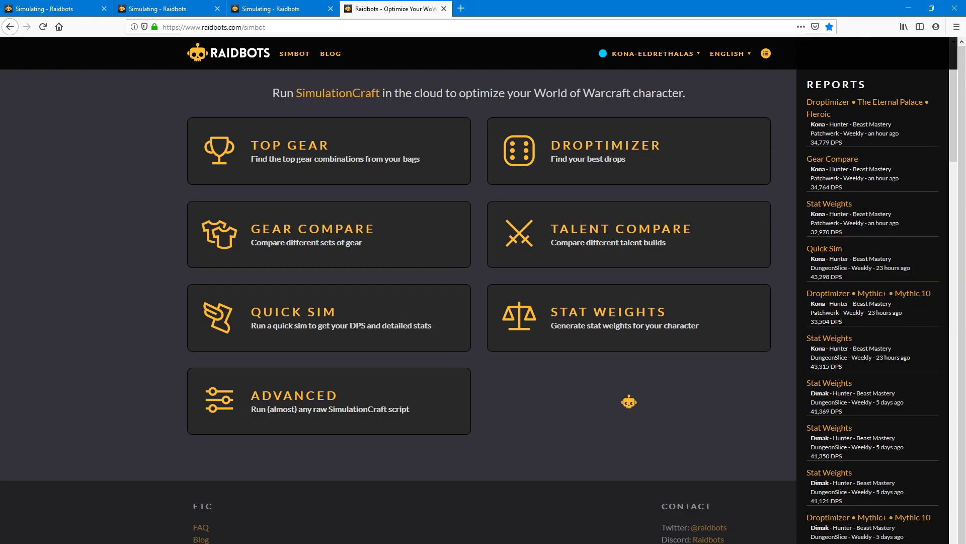
{"action": "right_click", "coordinate": [840, 159]}
{"action": "left_click", "coordinate": [868, 164]}
{"action": "right_click", "coordinate": [836, 103]}
{"action": "left_click", "coordinate": [901, 108]}
- Select the whole Pawn string on the Stat Weights report, then return to World of Warcraft
{"action": "key", "text": "ctrl+Tab"}
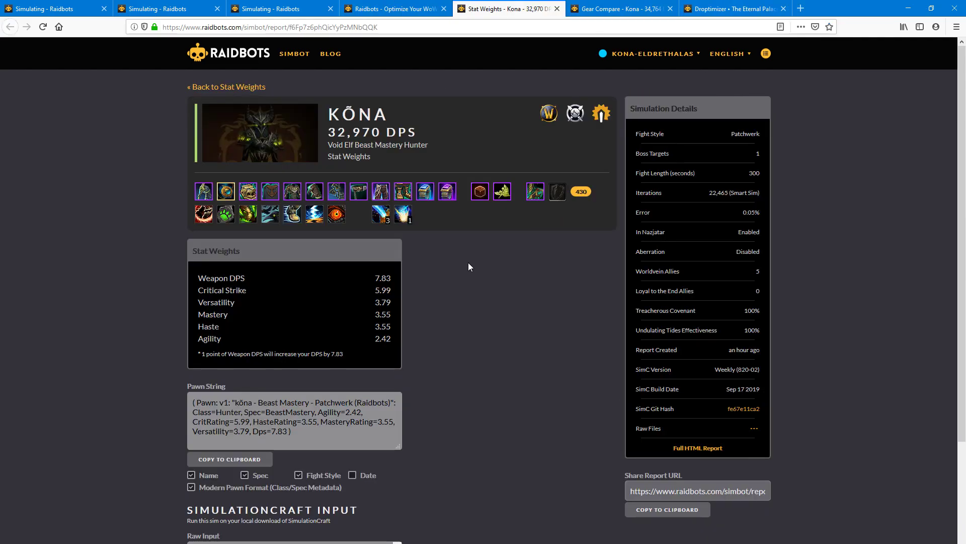
{"action": "scroll", "coordinate": [501, 418], "scroll_direction": "down", "scroll_amount": 3}
{"action": "scroll", "coordinate": [501, 417], "scroll_direction": "up", "scroll_amount": 3}
{"action": "scroll", "coordinate": [284, 416], "scroll_direction": "down", "scroll_amount": 3}
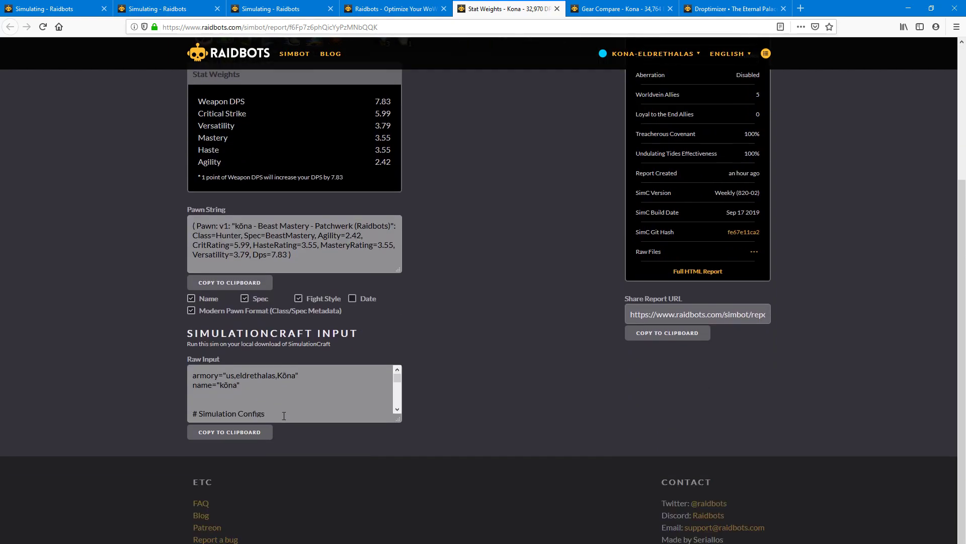
{"action": "scroll", "coordinate": [284, 416], "scroll_direction": "up", "scroll_amount": 3}
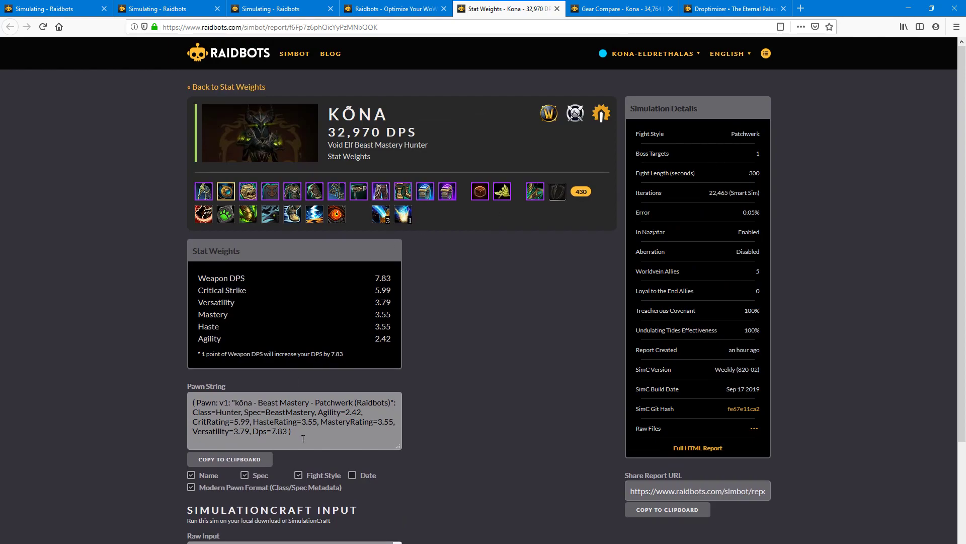
{"action": "left_click_drag", "start_coordinate": [313, 436], "coordinate": [186, 400]}
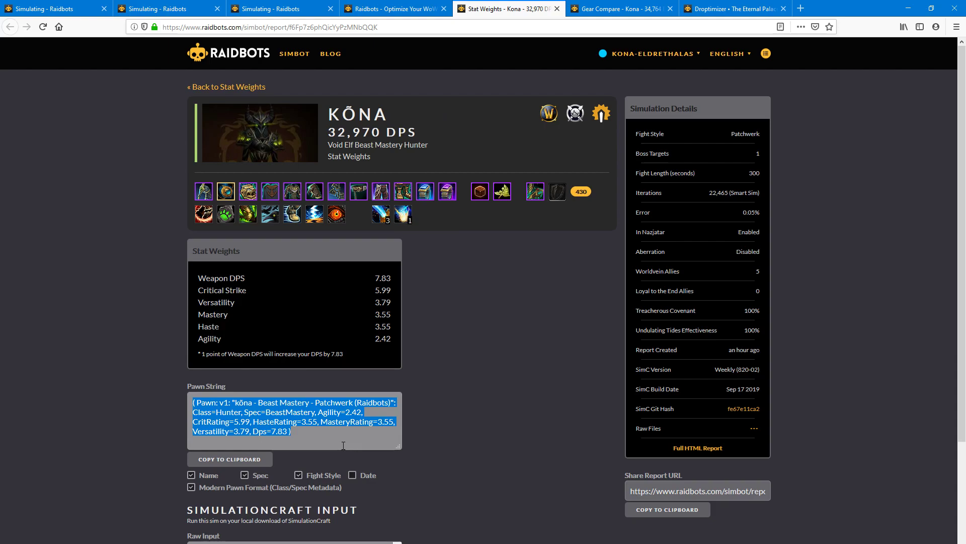
{"action": "left_click", "coordinate": [319, 443]}
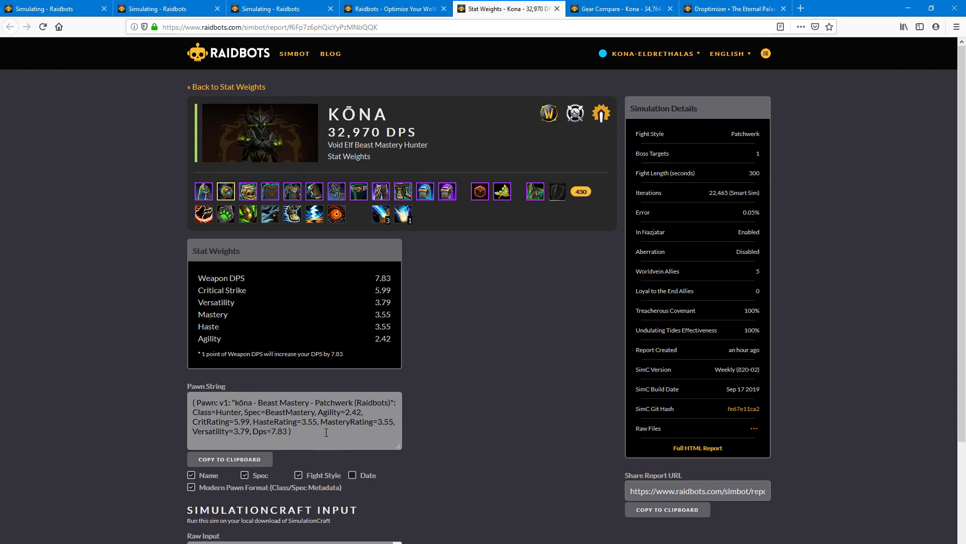
{"action": "left_click_drag", "start_coordinate": [326, 432], "coordinate": [161, 398]}
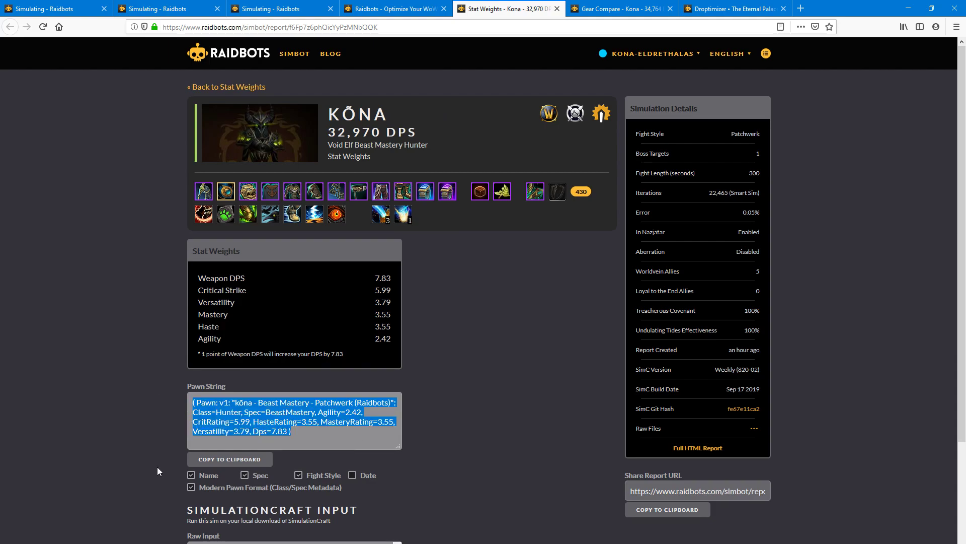
{"action": "key", "text": "alt+Tab"}
- Paste the Raidbots scale into Pawn's import box, then cancel the import
{"action": "key", "text": "c"}
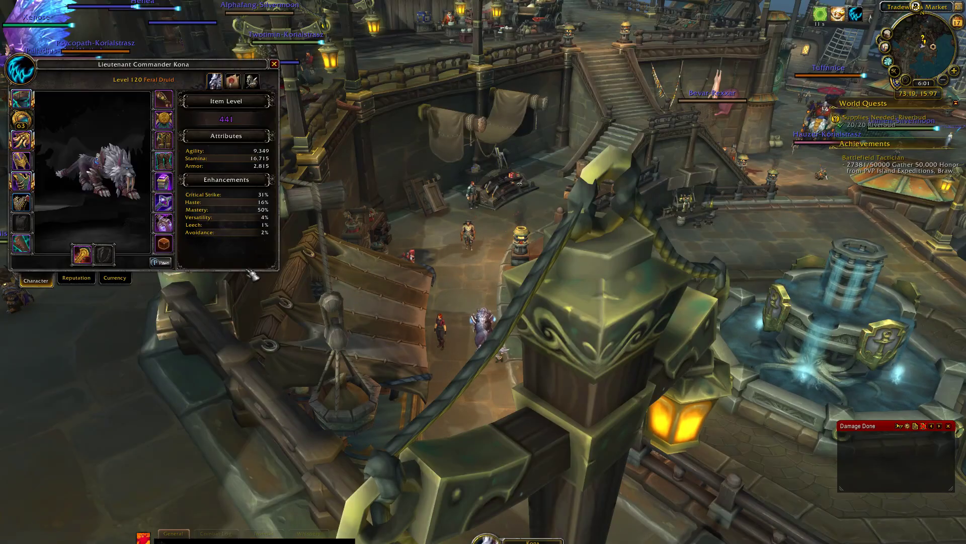
{"action": "left_click", "coordinate": [161, 263]}
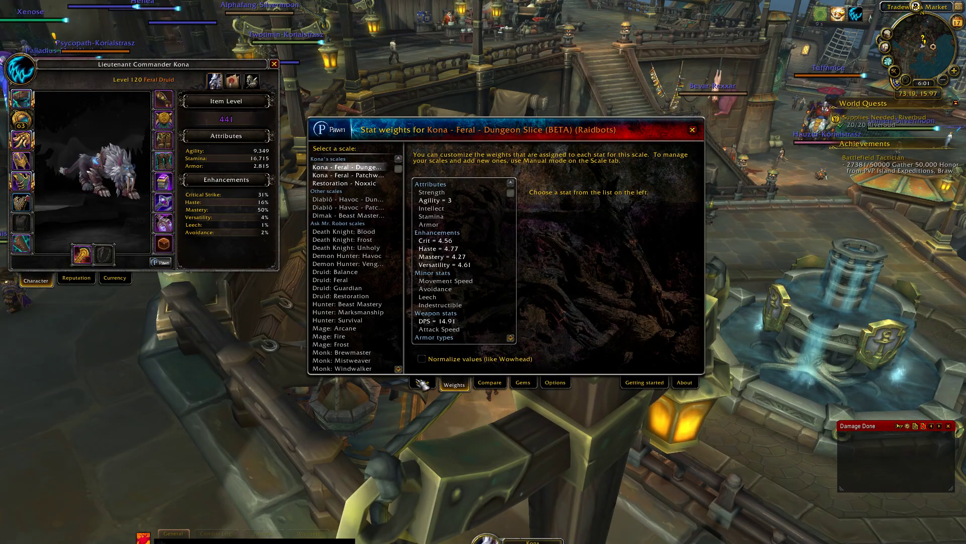
{"action": "left_click", "coordinate": [453, 253]}
{"action": "key", "text": "ctrl+v"}
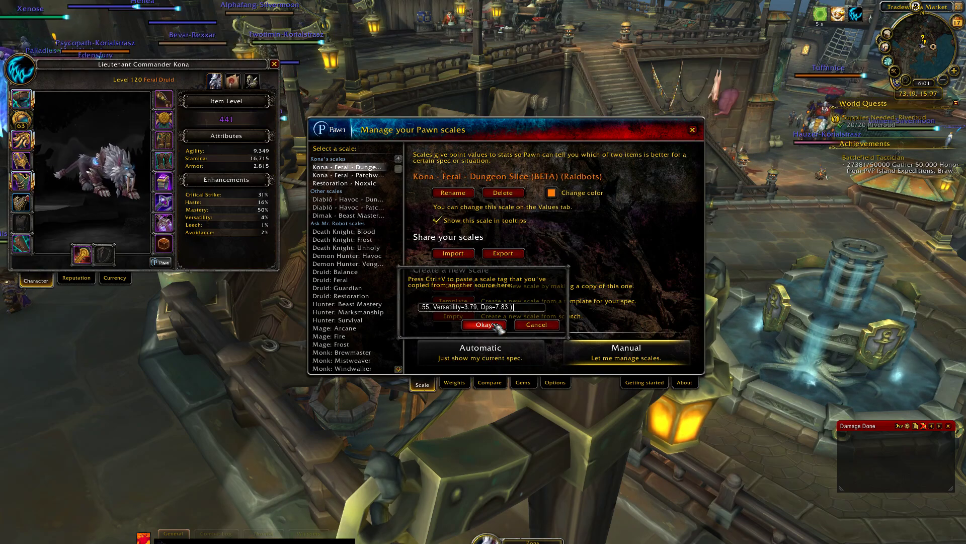
{"action": "left_click", "coordinate": [551, 325]}
- Open all bags and inspect items' Pawn upgrade values
{"action": "key", "text": "b"}
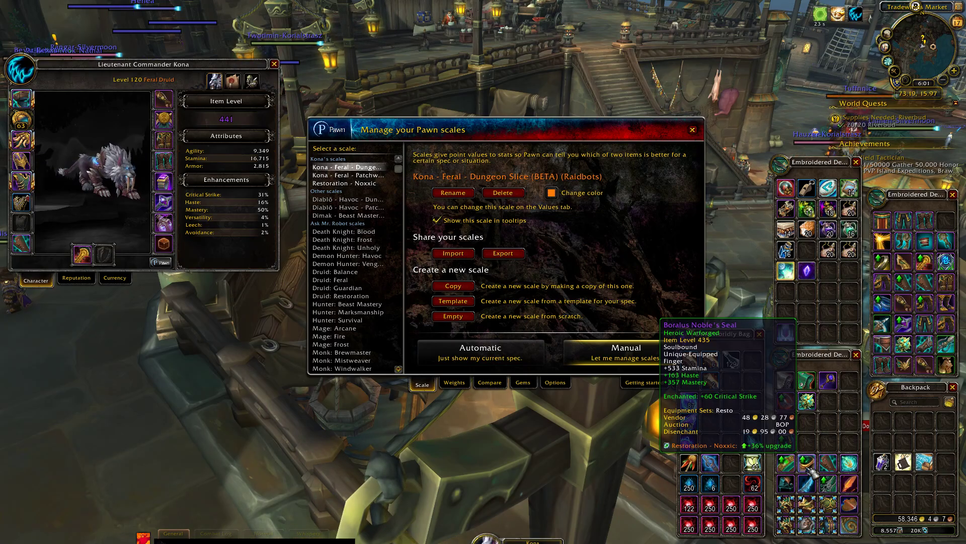
{"action": "mouse_move", "coordinate": [793, 464]}
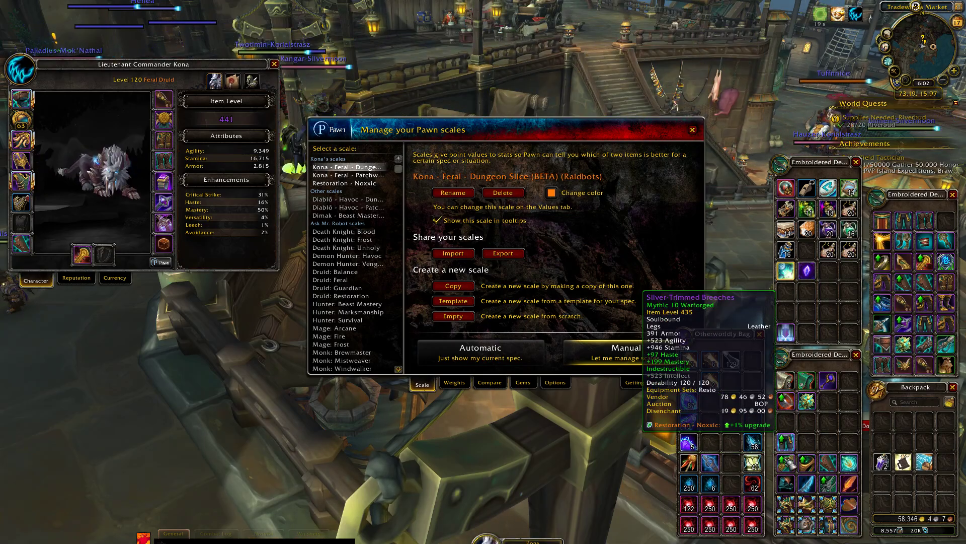
{"action": "mouse_move", "coordinate": [795, 483]}
{"action": "mouse_move", "coordinate": [832, 492]}
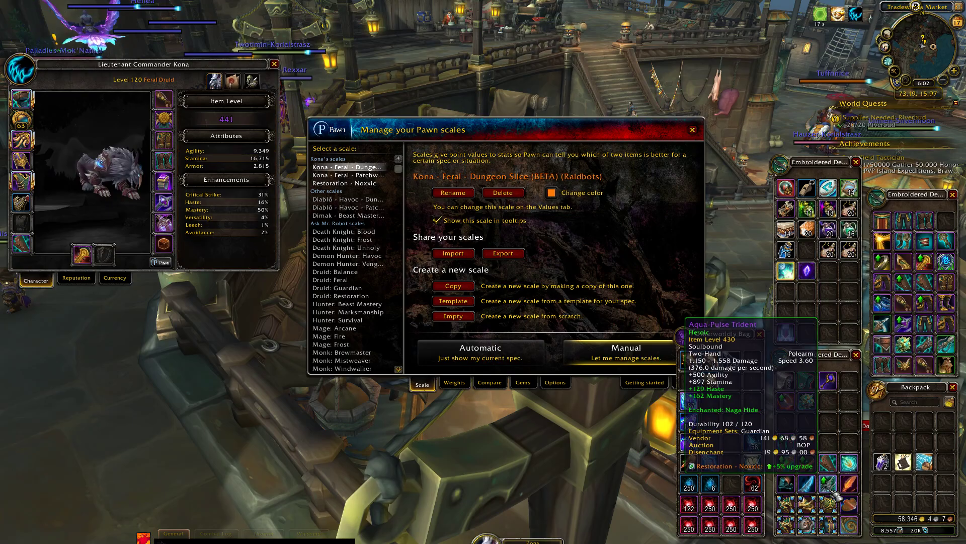
- Return to Firefox and view the Gear Compare report tab
{"action": "key", "text": "super"}
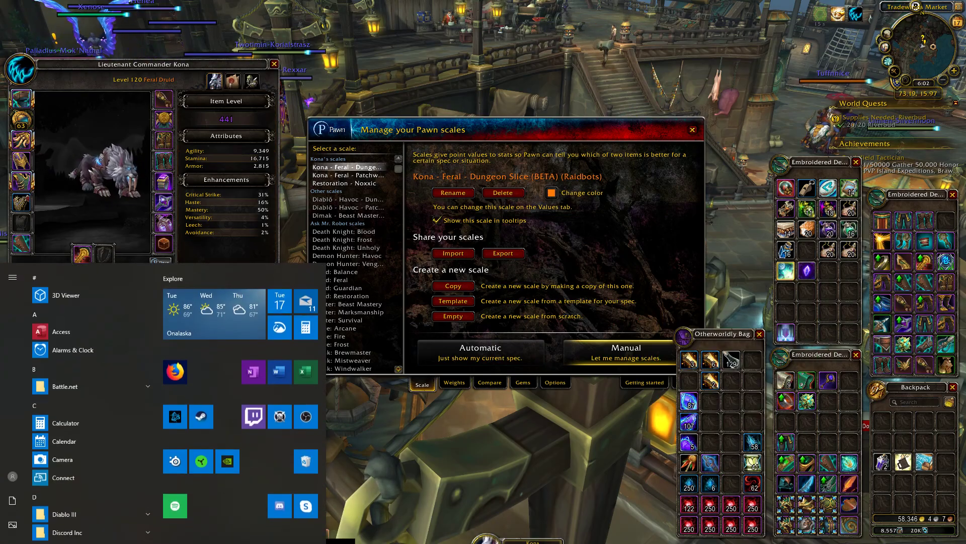
{"action": "mouse_move", "coordinate": [109, 543]}
{"action": "left_click", "coordinate": [155, 536]}
{"action": "left_click", "coordinate": [499, 379]}
{"action": "key", "text": "ctrl+Tab"}
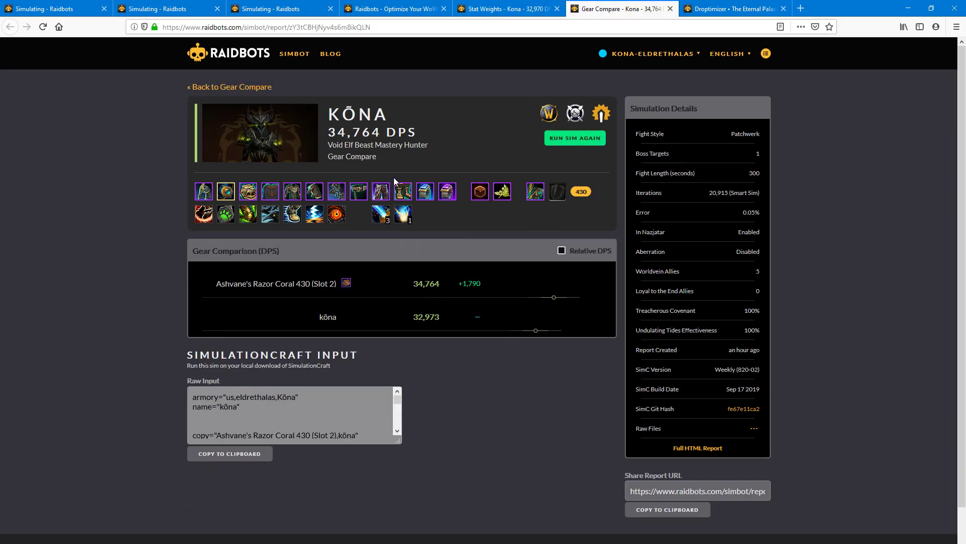
- Open Raidbots in a new tab and load the Hunter into Gear Compare by character name
{"action": "right_click", "coordinate": [236, 50]}
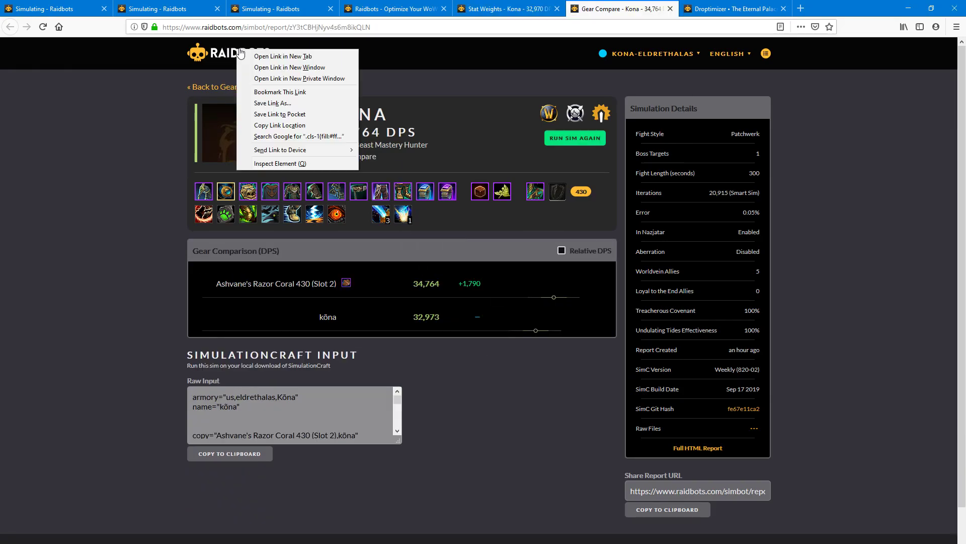
{"action": "left_click", "coordinate": [267, 61]}
{"action": "key", "text": "ctrl+Tab"}
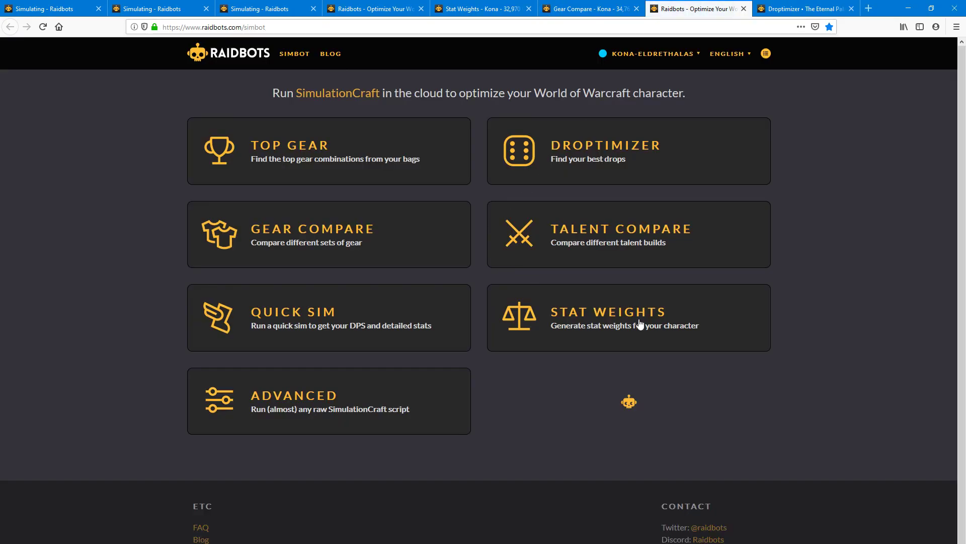
{"action": "left_click", "coordinate": [346, 240]}
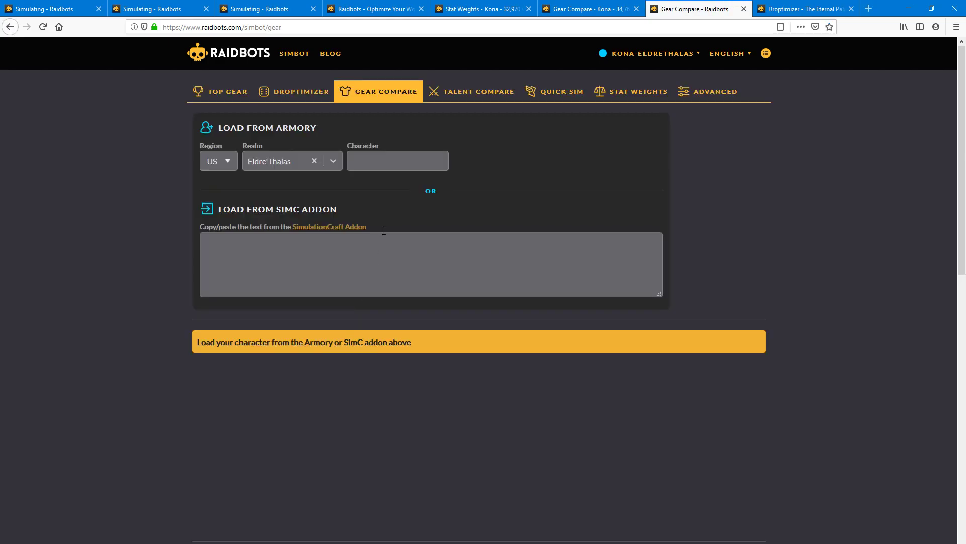
{"action": "type", "text": "kōna"}
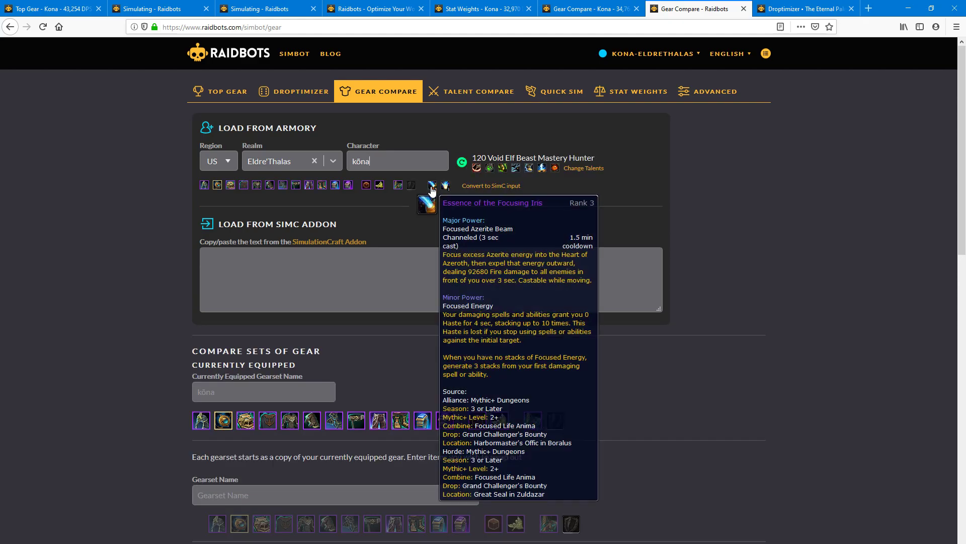
{"action": "scroll", "coordinate": [410, 314], "scroll_direction": "down", "scroll_amount": 4}
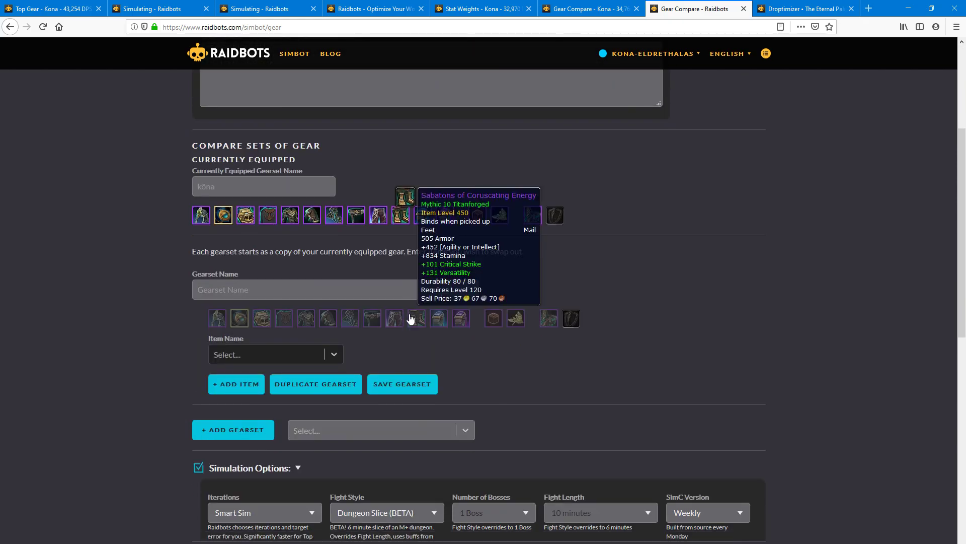
- Search for and add Ashvane's Razor Coral to the new Gear Compare gearset
{"action": "left_click", "coordinate": [336, 353]}
{"action": "left_click", "coordinate": [288, 357]}
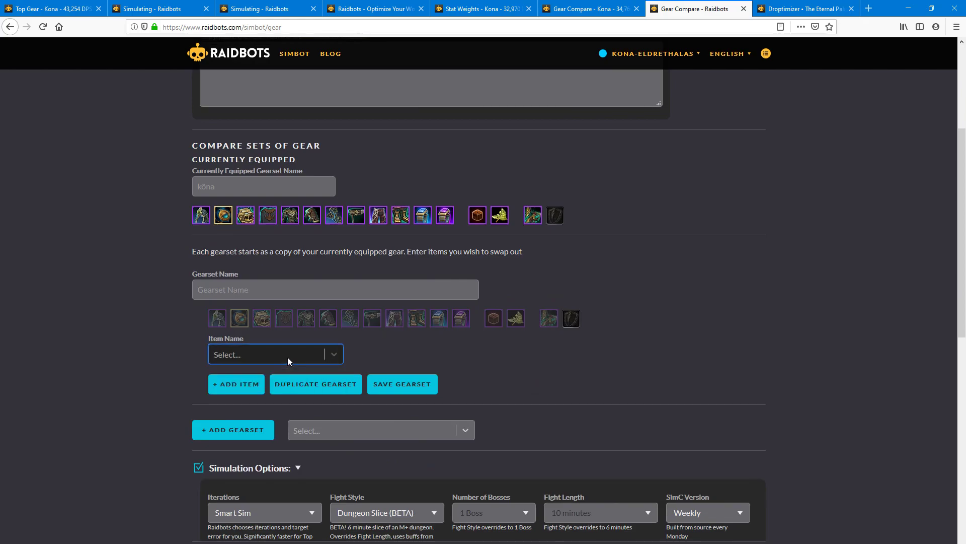
{"action": "left_click", "coordinate": [288, 357]}
{"action": "type", "text": "as"}
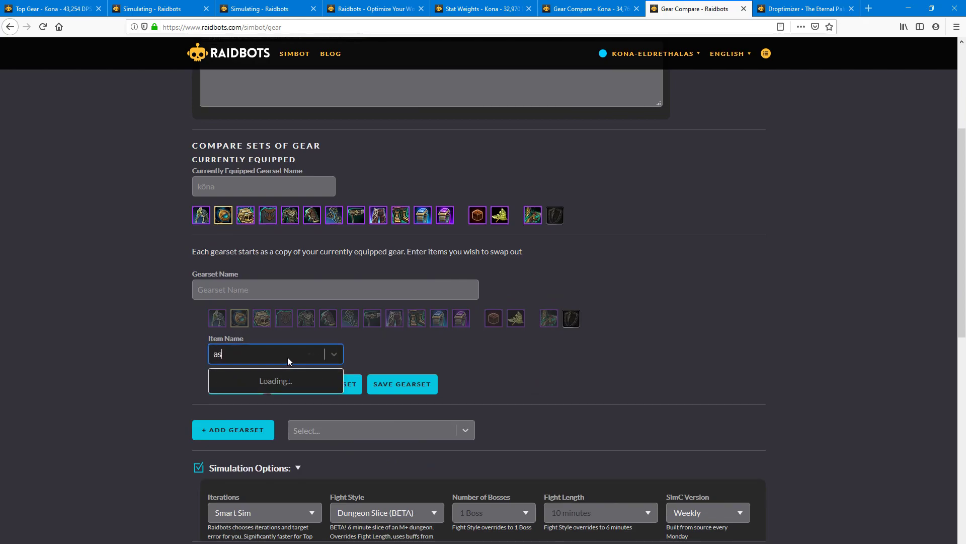
{"action": "type", "text": "hvane's"}
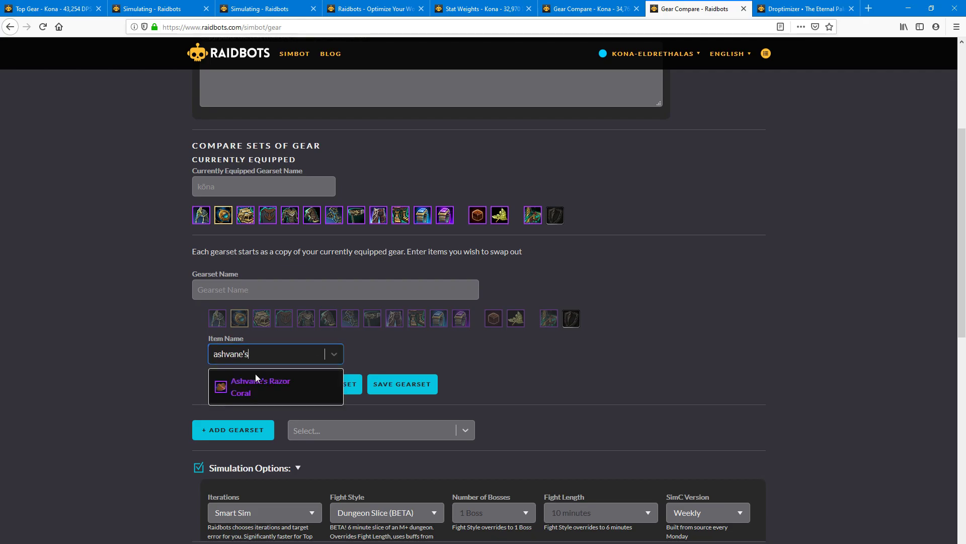
{"action": "left_click", "coordinate": [252, 382]}
- Set the Razor Coral to item level 430 in Trinket 2 with No Socket
{"action": "double_click", "coordinate": [447, 354]}
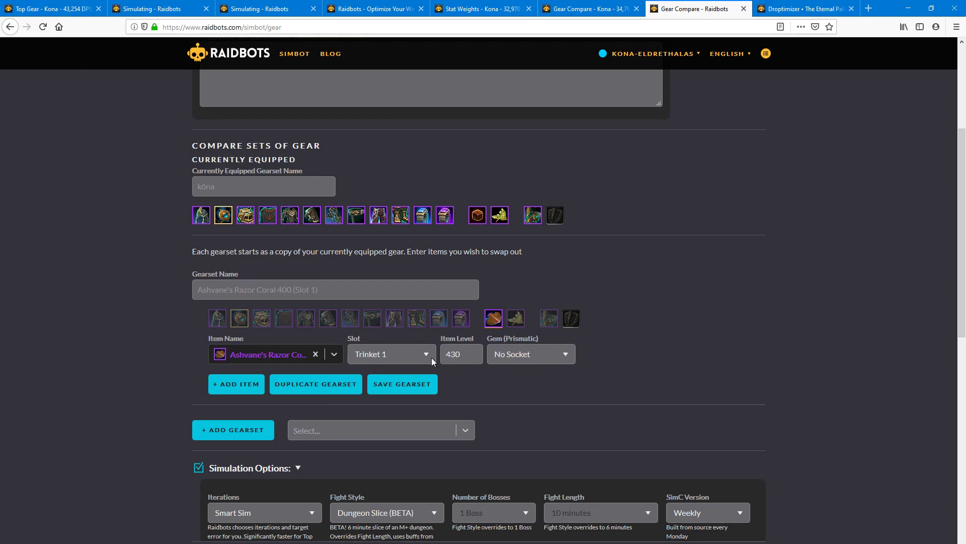
{"action": "left_click", "coordinate": [430, 358]}
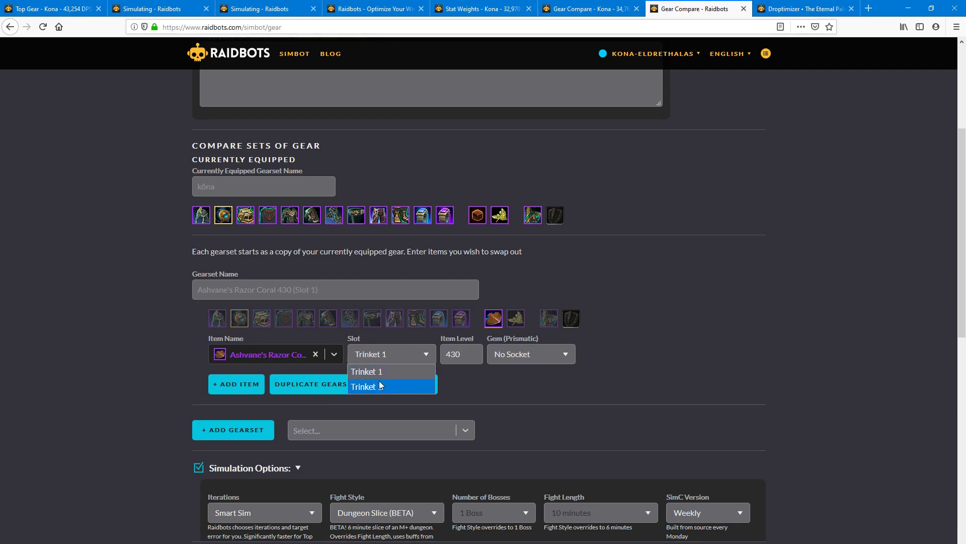
{"action": "left_click", "coordinate": [420, 386]}
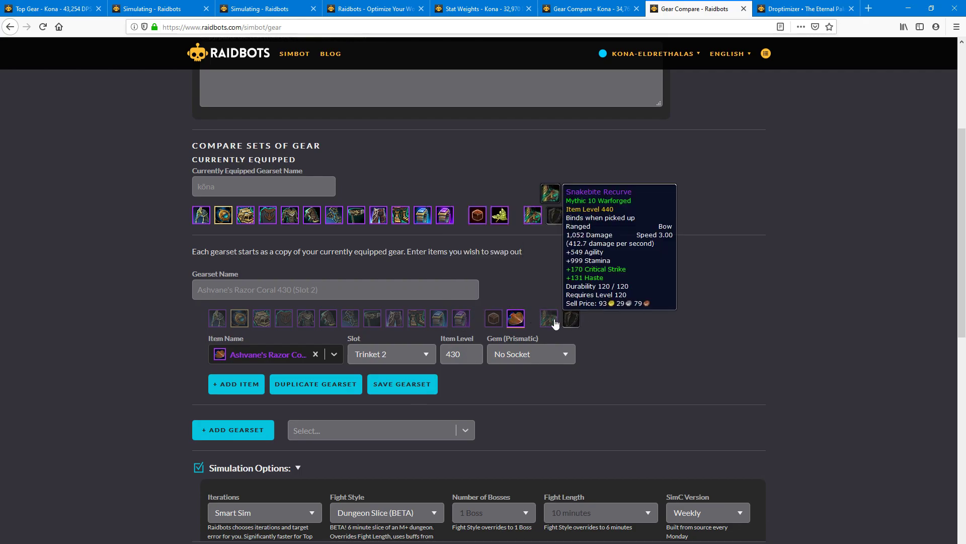
{"action": "left_click", "coordinate": [539, 352]}
{"action": "left_click", "coordinate": [682, 341]}
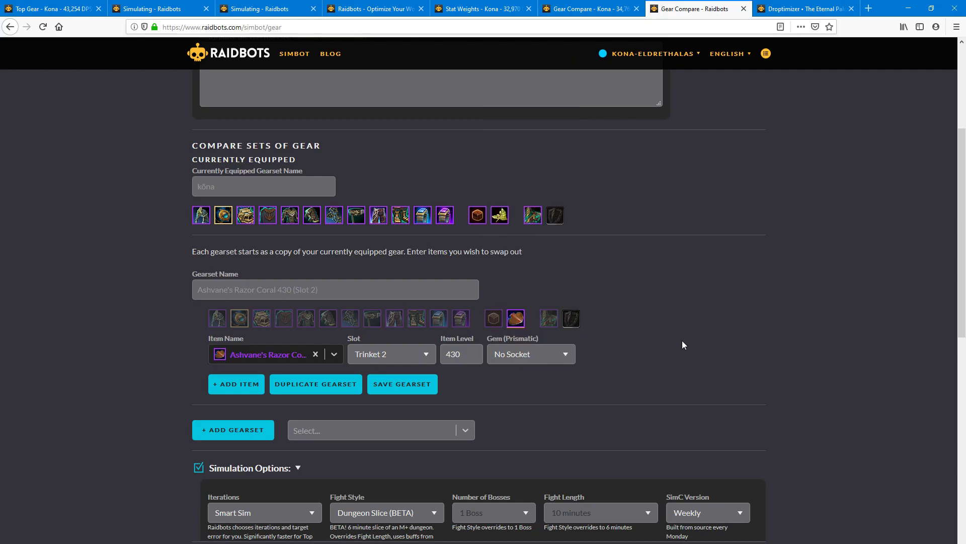
{"action": "scroll", "coordinate": [237, 418], "scroll_direction": "down", "scroll_amount": 2}
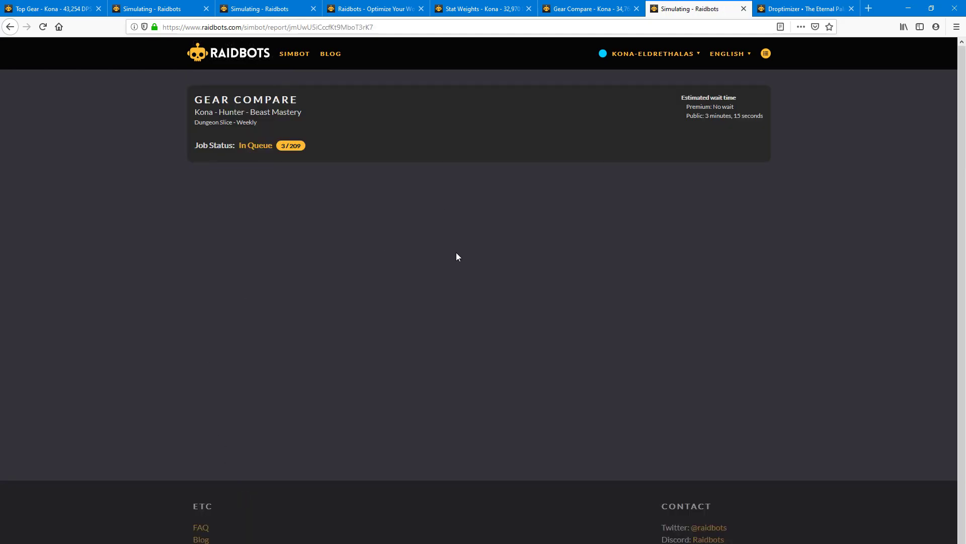
- Toggle baselines in the finished Gear Compare showing Razor Coral's +1,790 DPS, then view the Droptimizer report
{"action": "key", "text": "ctrl+Page_Up"}
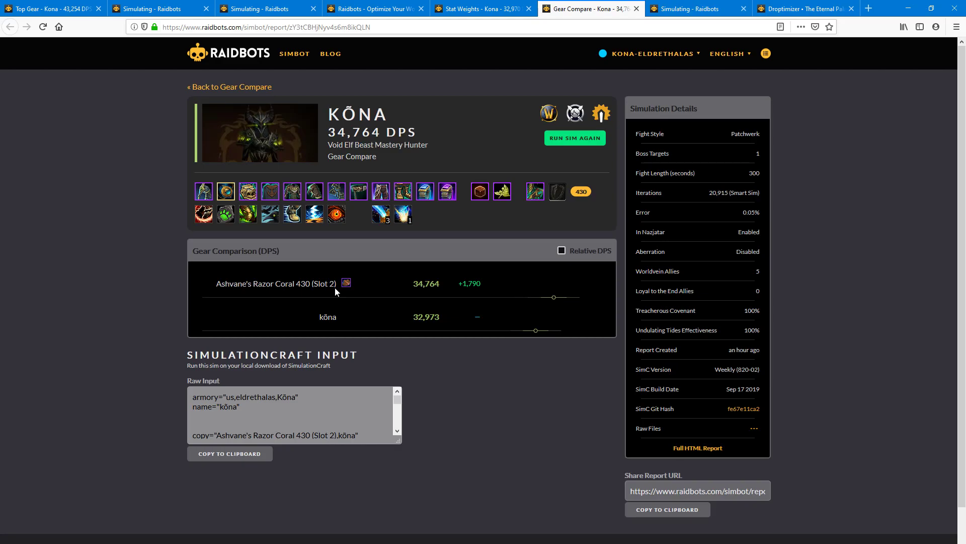
{"action": "left_click", "coordinate": [464, 286]}
{"action": "left_click", "coordinate": [363, 318]}
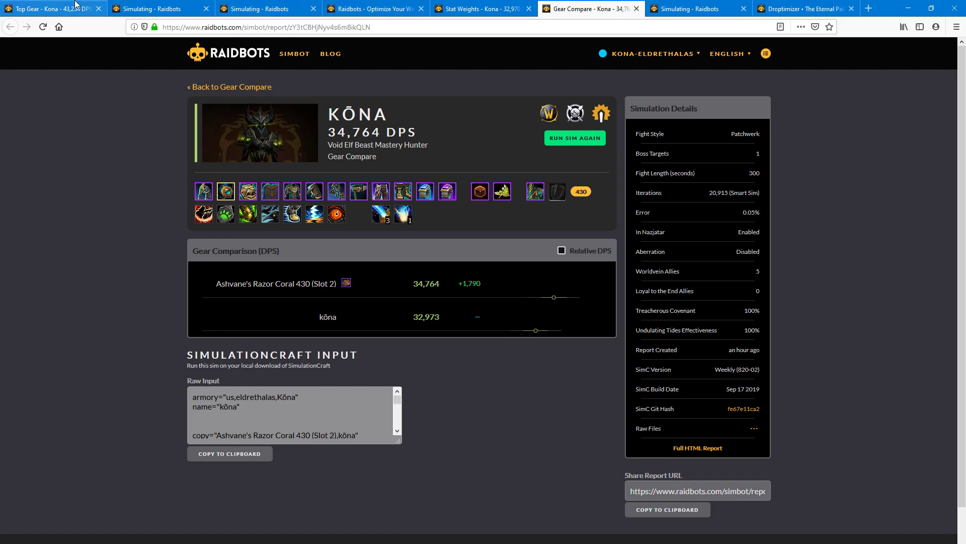
{"action": "left_click", "coordinate": [788, 5]}
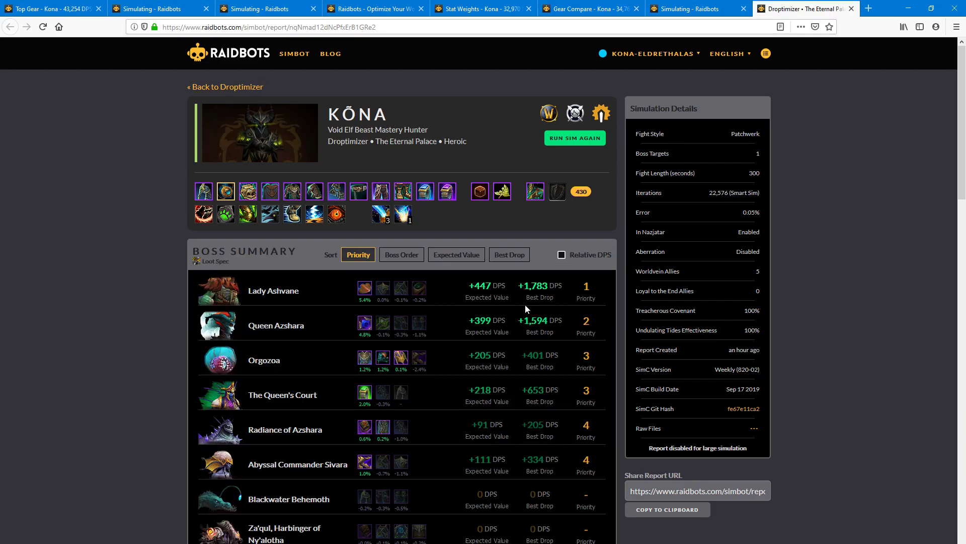
- Inspect the Eternal Palace boss drop upgrades, then switch to the finished Dungeon Slice Gear Compare
{"action": "mouse_move", "coordinate": [365, 290]}
{"action": "mouse_move", "coordinate": [375, 424]}
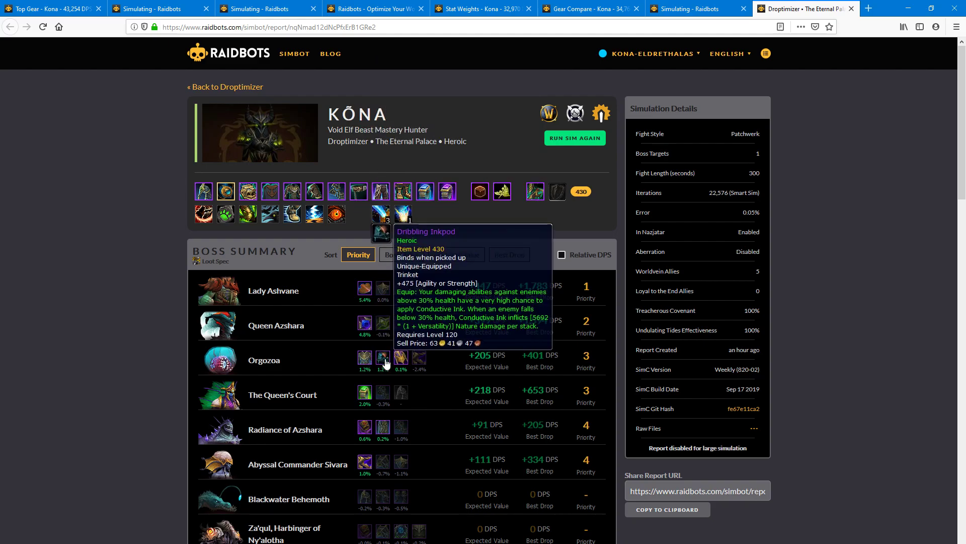
{"action": "mouse_move", "coordinate": [397, 361]}
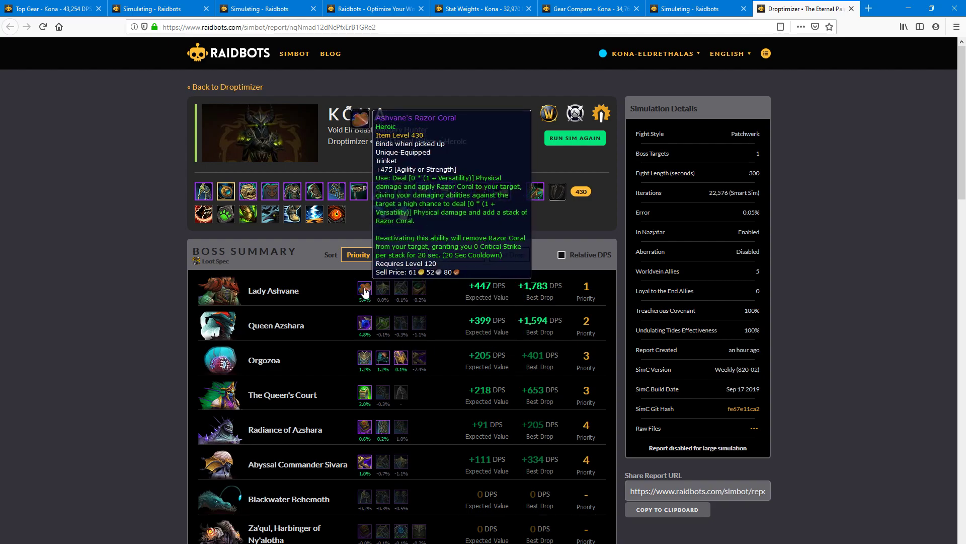
{"action": "mouse_move", "coordinate": [367, 334]}
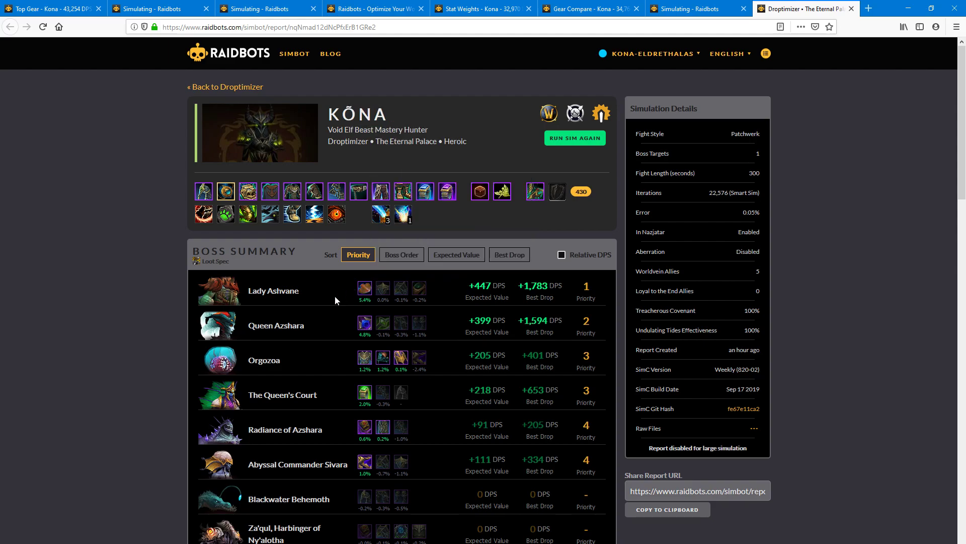
{"action": "scroll", "coordinate": [335, 295], "scroll_direction": "down", "scroll_amount": 8}
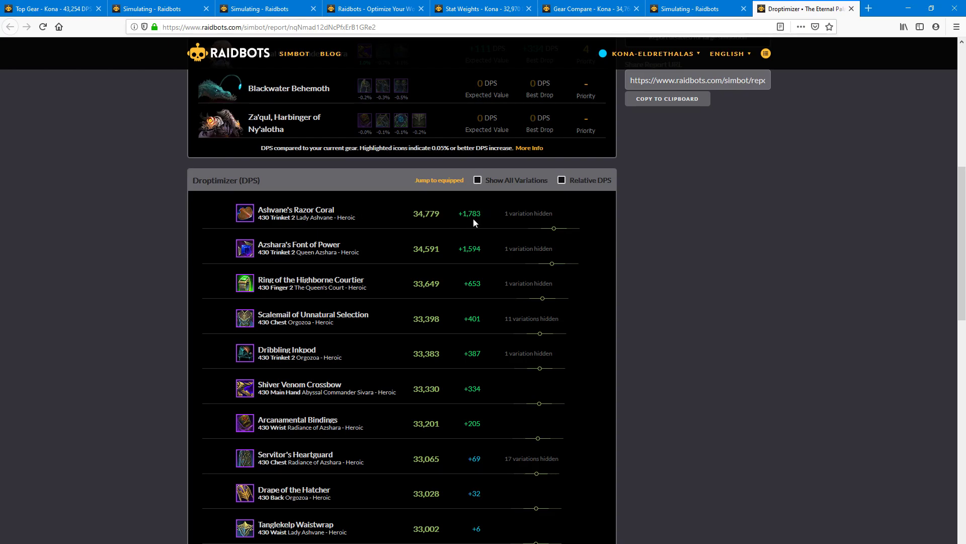
{"action": "scroll", "coordinate": [763, 246], "scroll_direction": "up", "scroll_amount": 10}
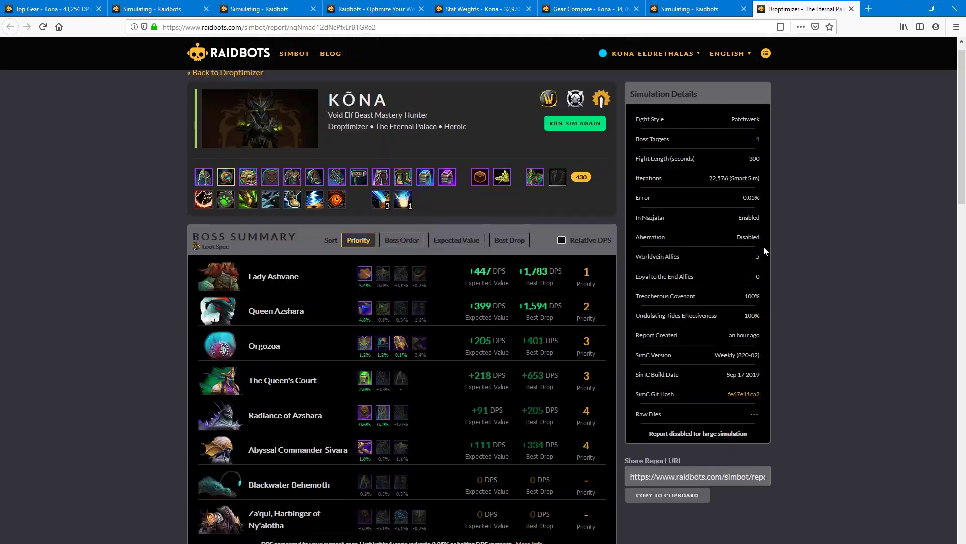
{"action": "left_click", "coordinate": [684, 9]}
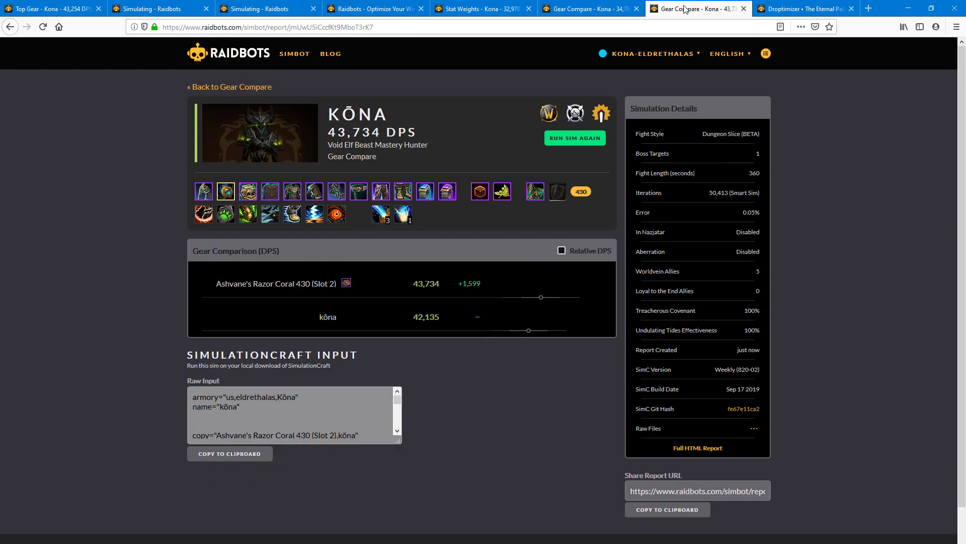